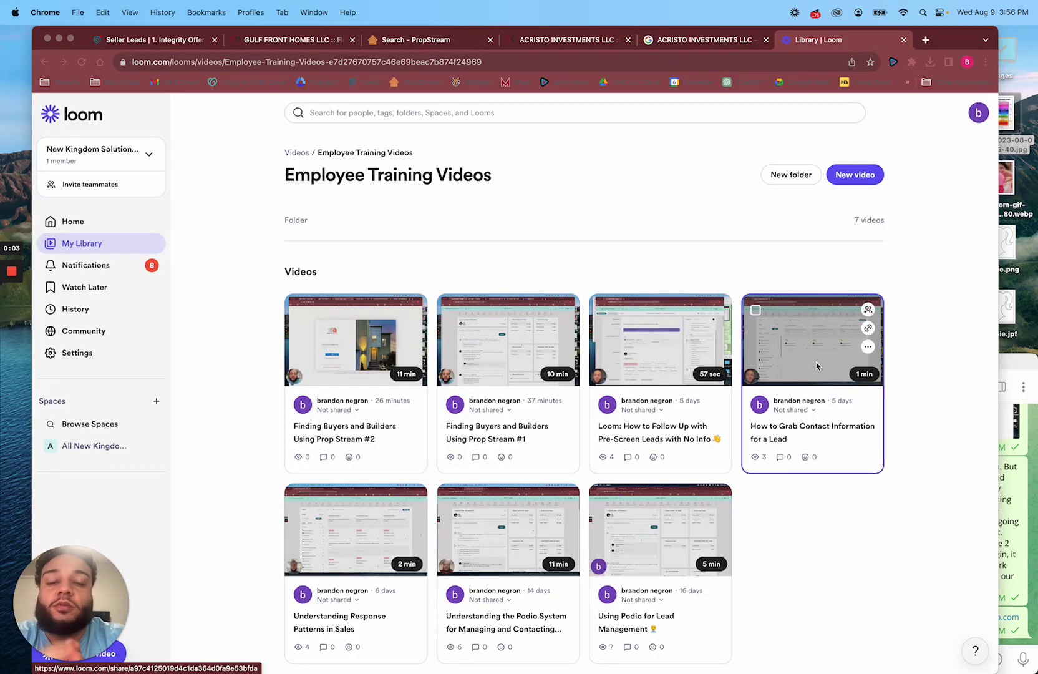
- Run a Google search for 'cape coral spec home builders' in a new tab
click(925, 39)
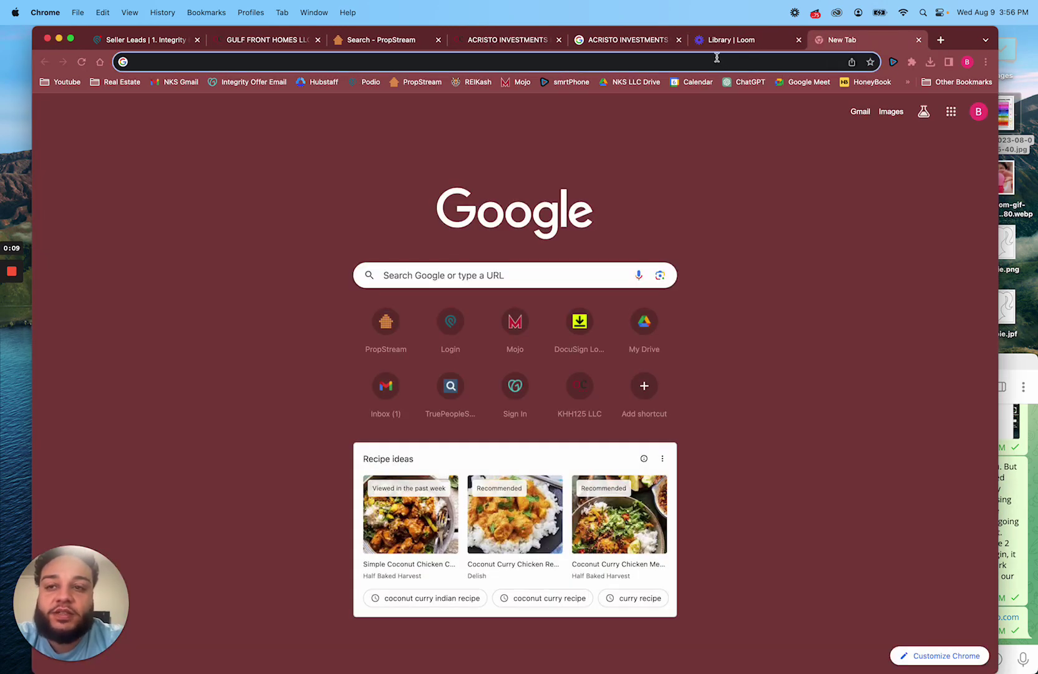
text(cape coral spec)
key(Return)
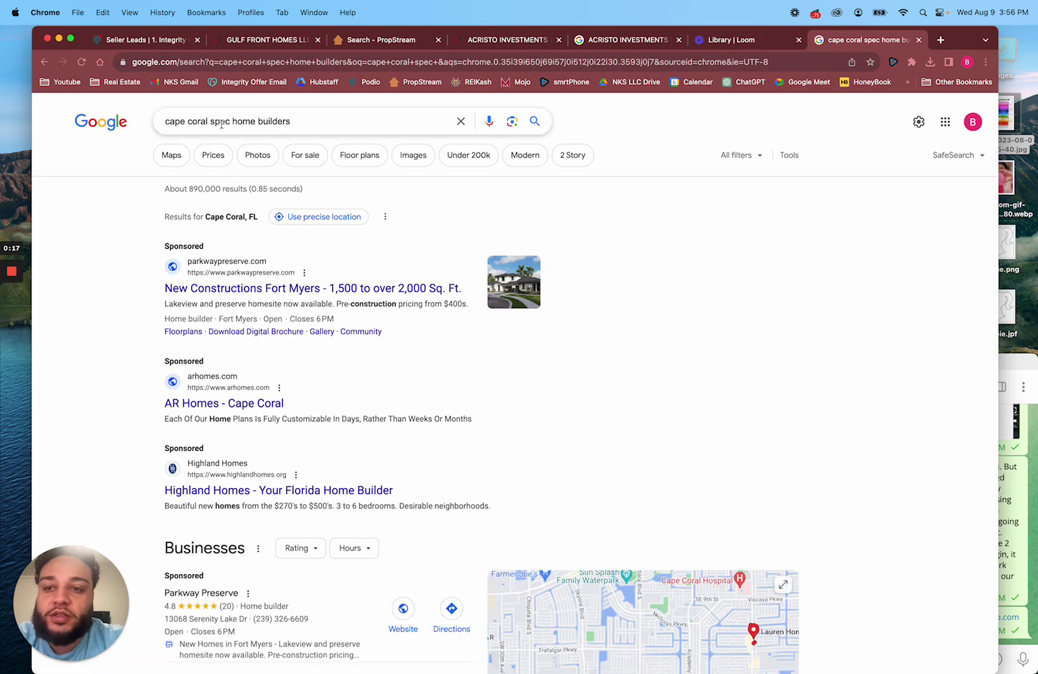
scroll(538, 491, down, 4)
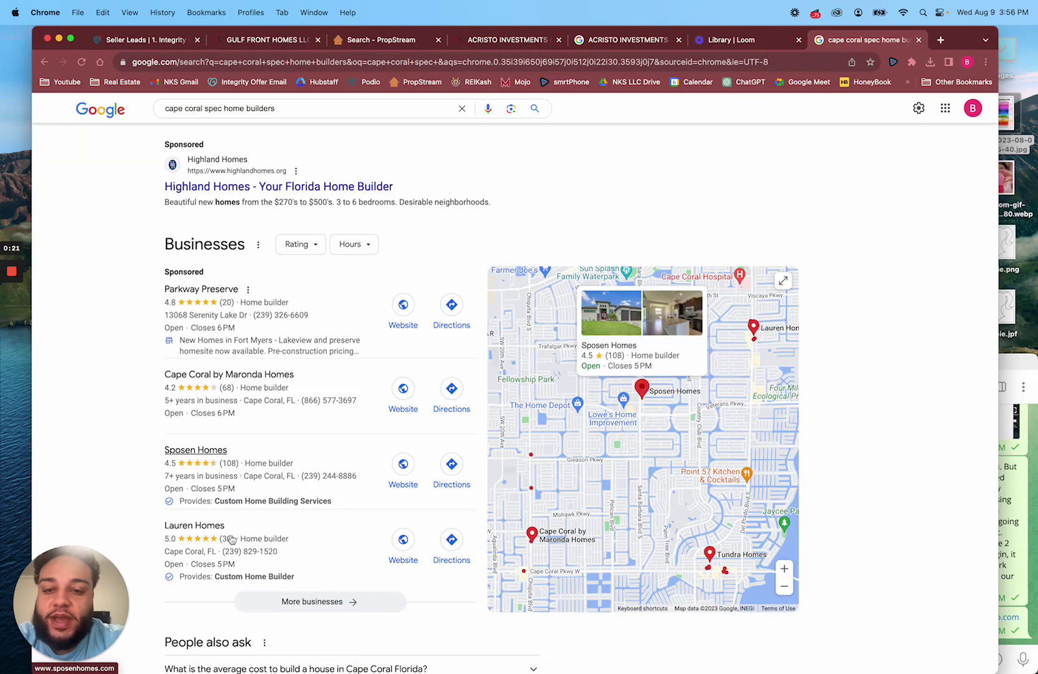
- Load the full local builder business list and zoom the map toward north Cape Coral
mouse_move(227, 538)
click(335, 599)
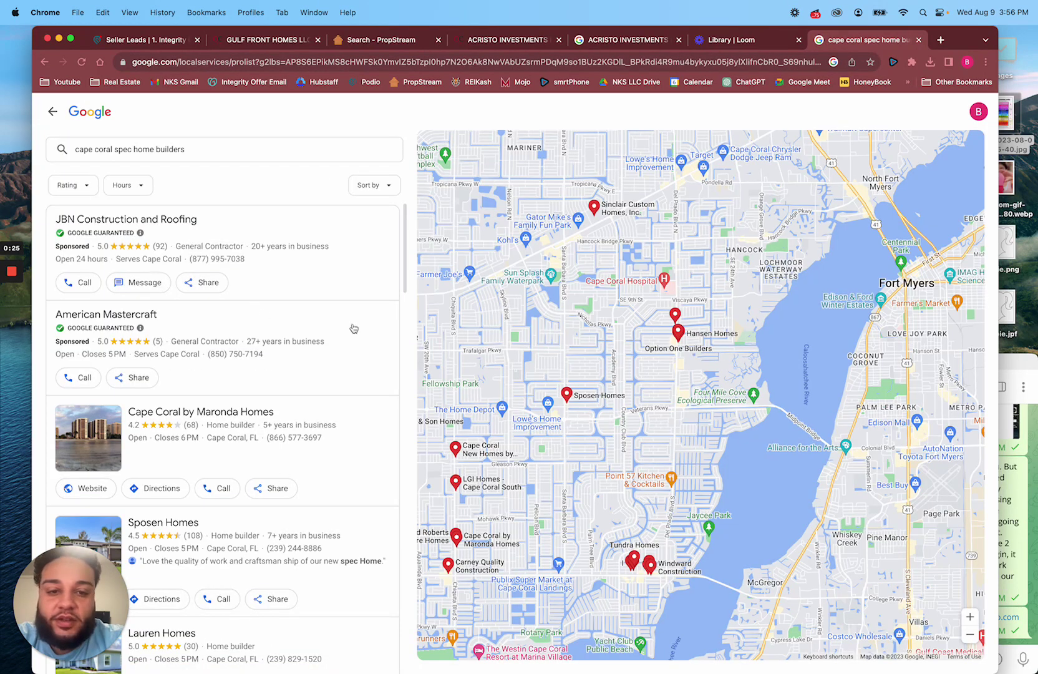
scroll(849, 507, down, 3)
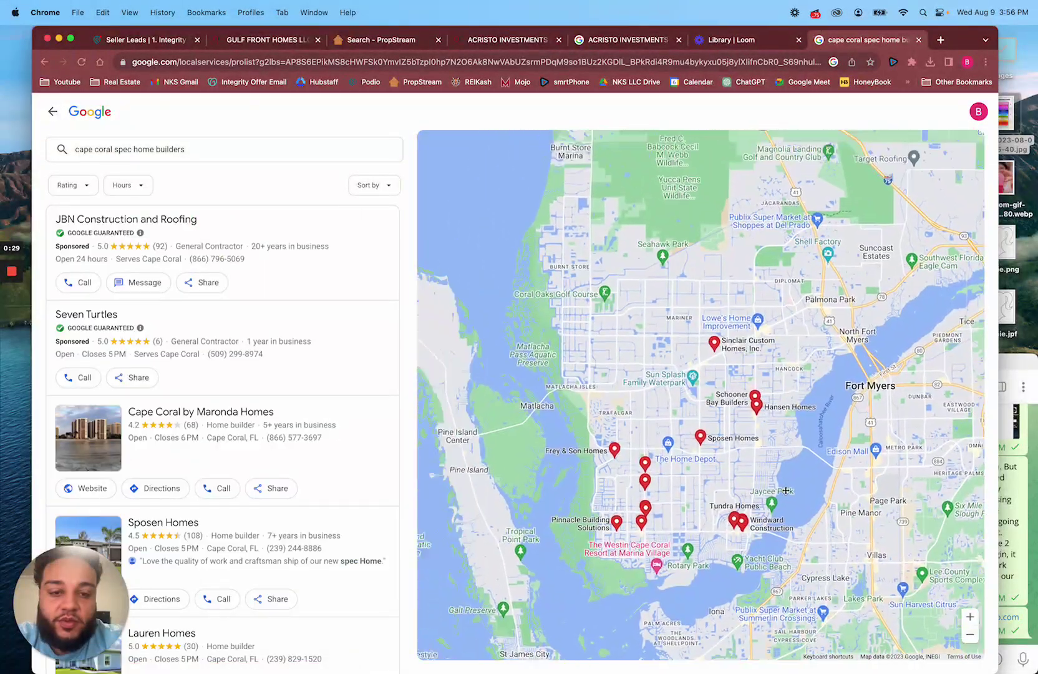
scroll(809, 527, up, 2)
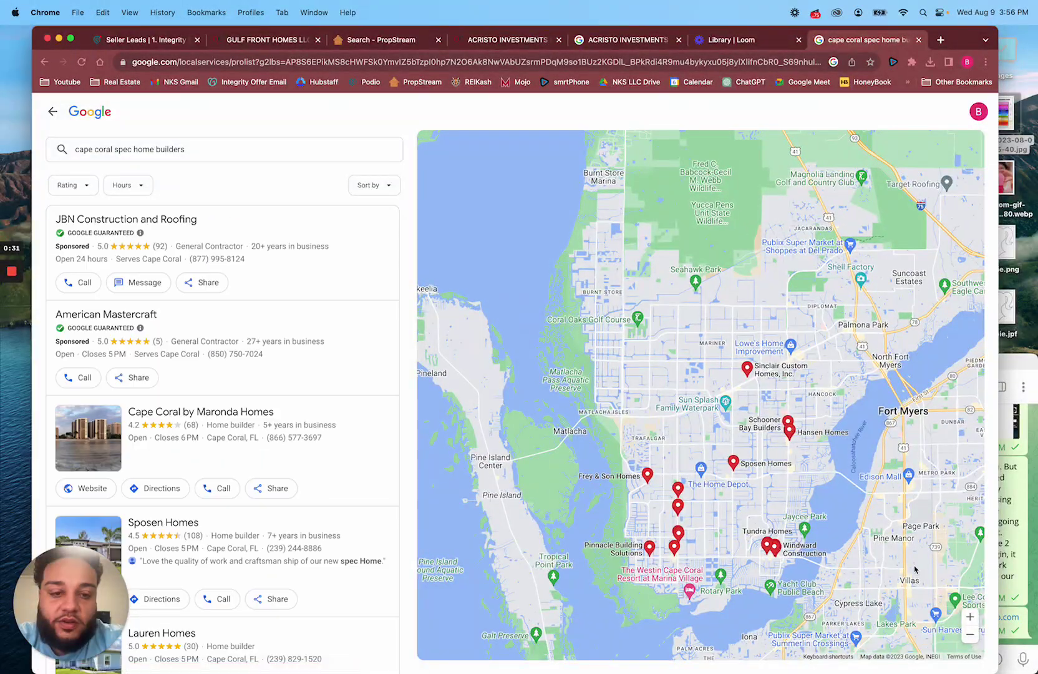
click(969, 616)
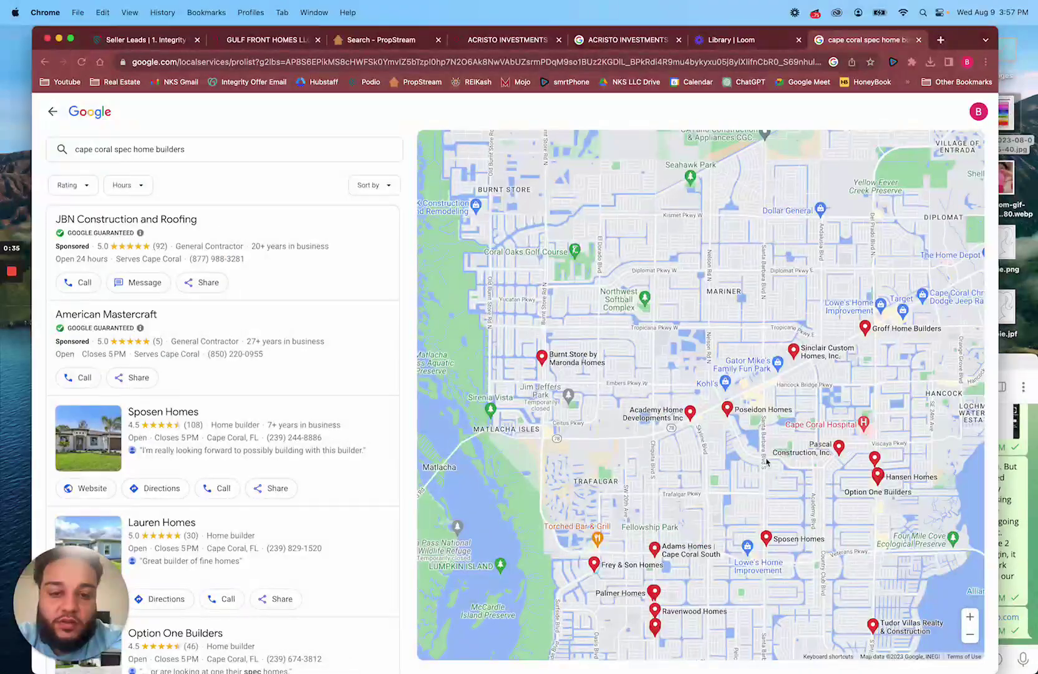
scroll(686, 492, down, 3)
scroll(714, 528, up, 3)
scroll(717, 536, down, 3)
scroll(703, 481, up, 3)
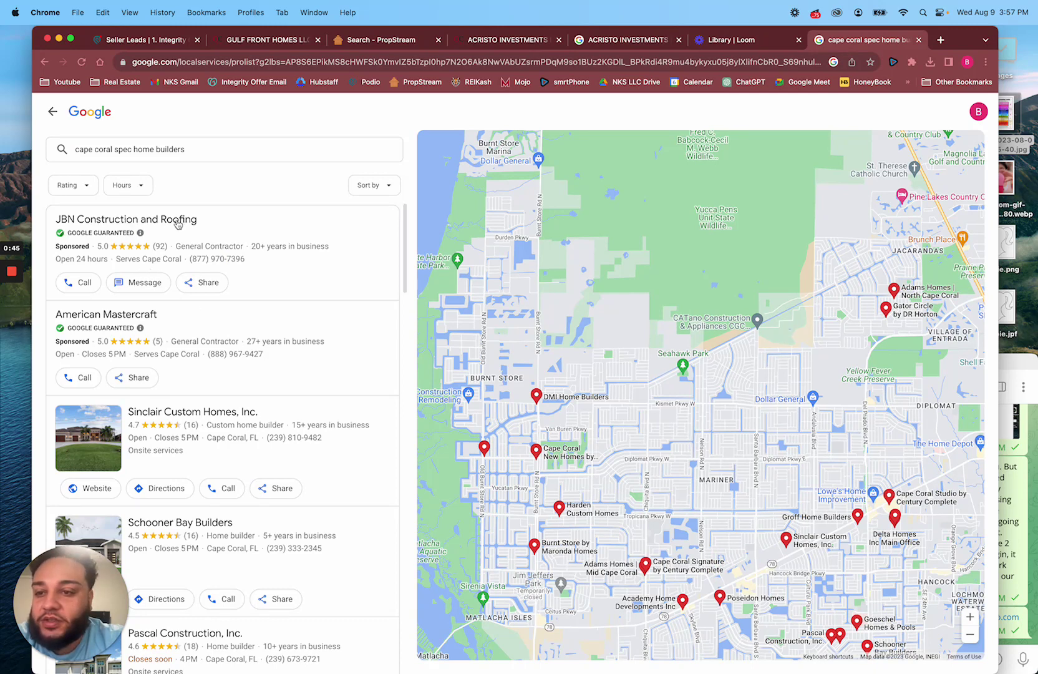
scroll(211, 332, down, 3)
scroll(208, 331, down, 2)
scroll(199, 274, down, 2)
scroll(208, 286, up, 2)
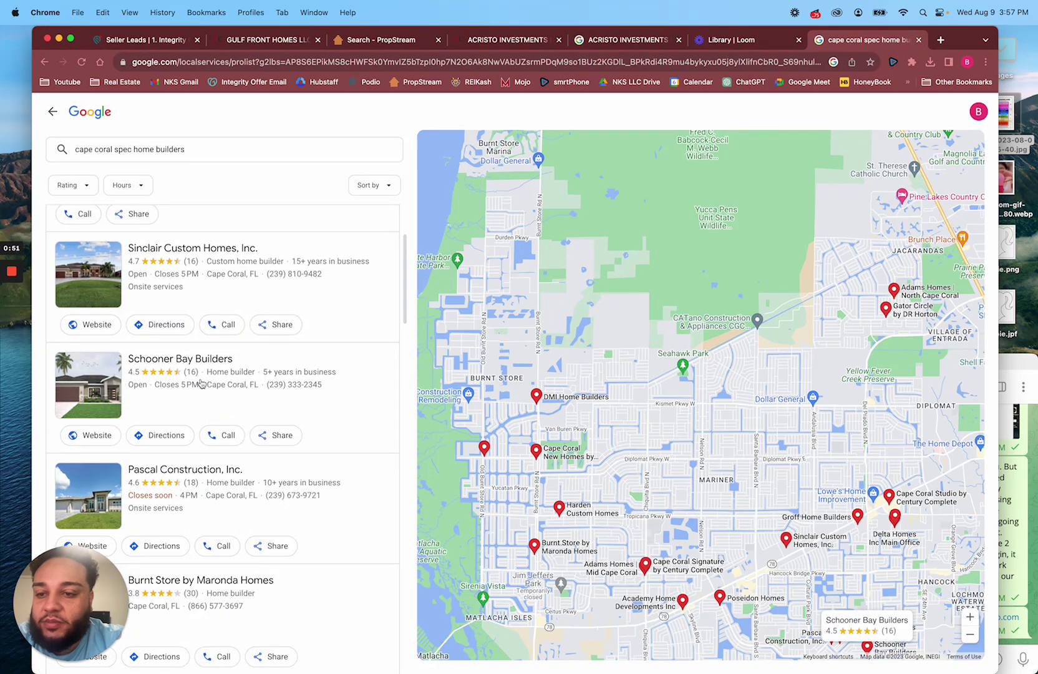
scroll(202, 377, down, 1)
scroll(195, 366, down, 2)
scroll(185, 365, down, 1)
scroll(184, 381, down, 2)
scroll(181, 382, down, 1)
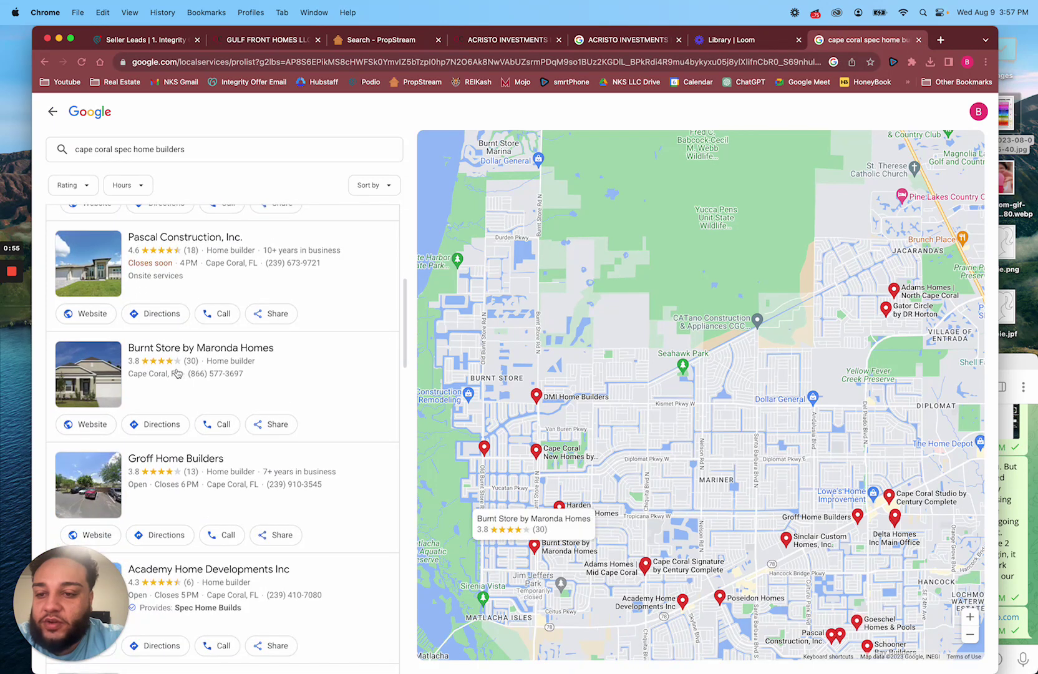
scroll(175, 373, down, 1)
scroll(162, 371, down, 2)
scroll(149, 372, down, 1)
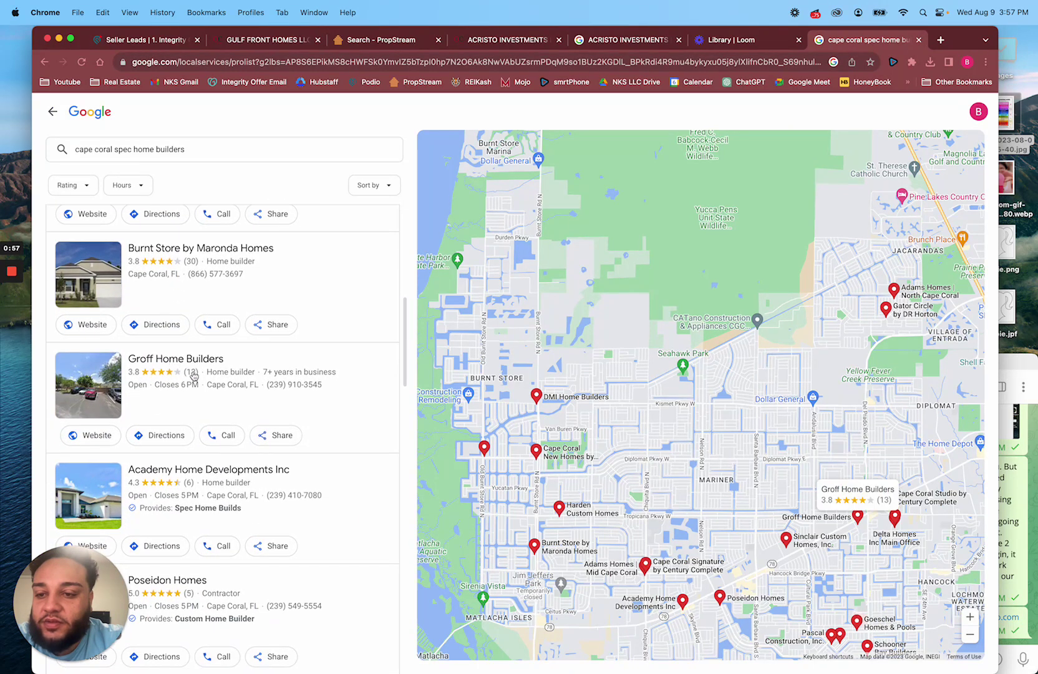
scroll(193, 373, down, 2)
scroll(193, 378, down, 1)
scroll(194, 423, down, 2)
scroll(193, 423, down, 1)
scroll(189, 423, down, 2)
scroll(183, 431, down, 1)
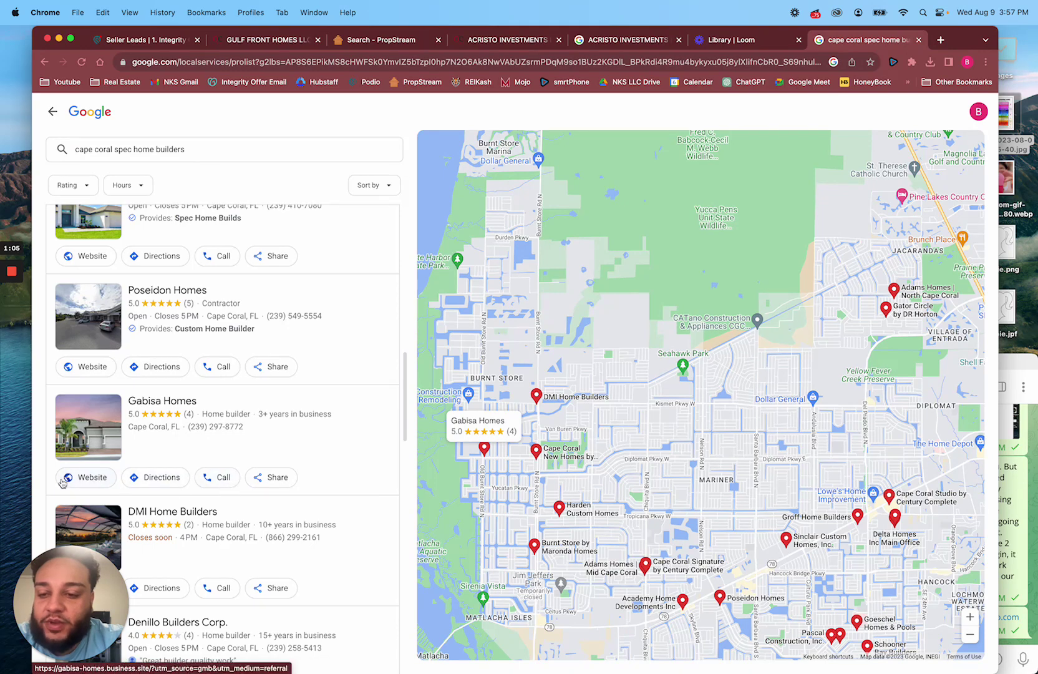
- Visit Gabisa Homes' website and highlight its phone number in the Contact section
click(92, 477)
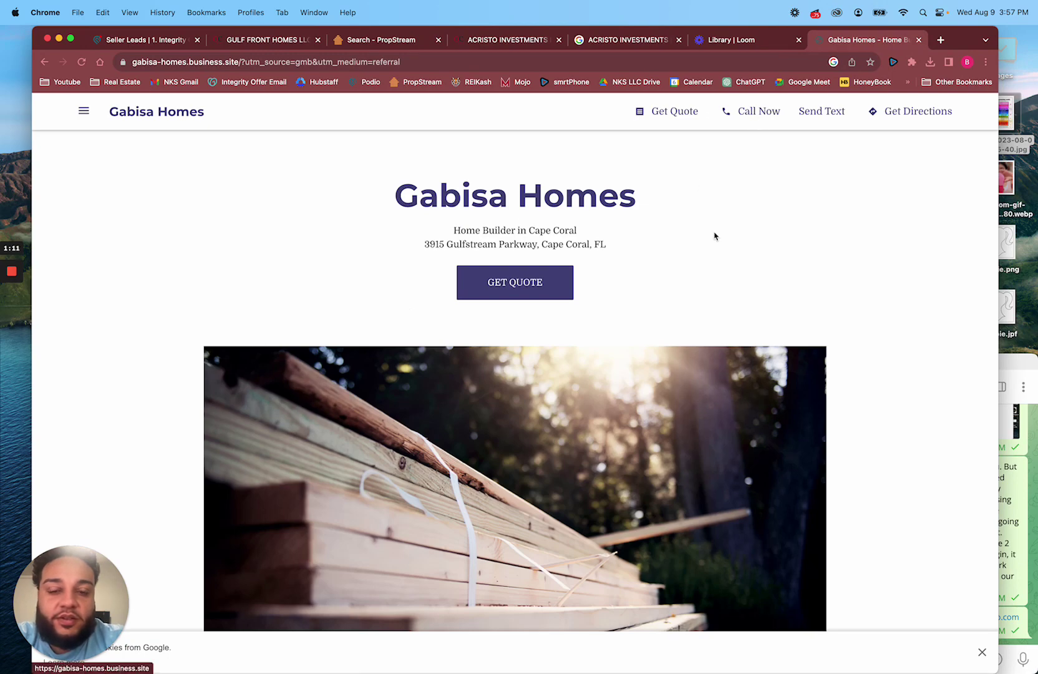
scroll(714, 236, down, 1)
scroll(714, 236, down, 1)
scroll(714, 236, down, 2)
scroll(714, 237, down, 4)
scroll(715, 236, down, 3)
scroll(714, 237, down, 4)
scroll(714, 236, down, 2)
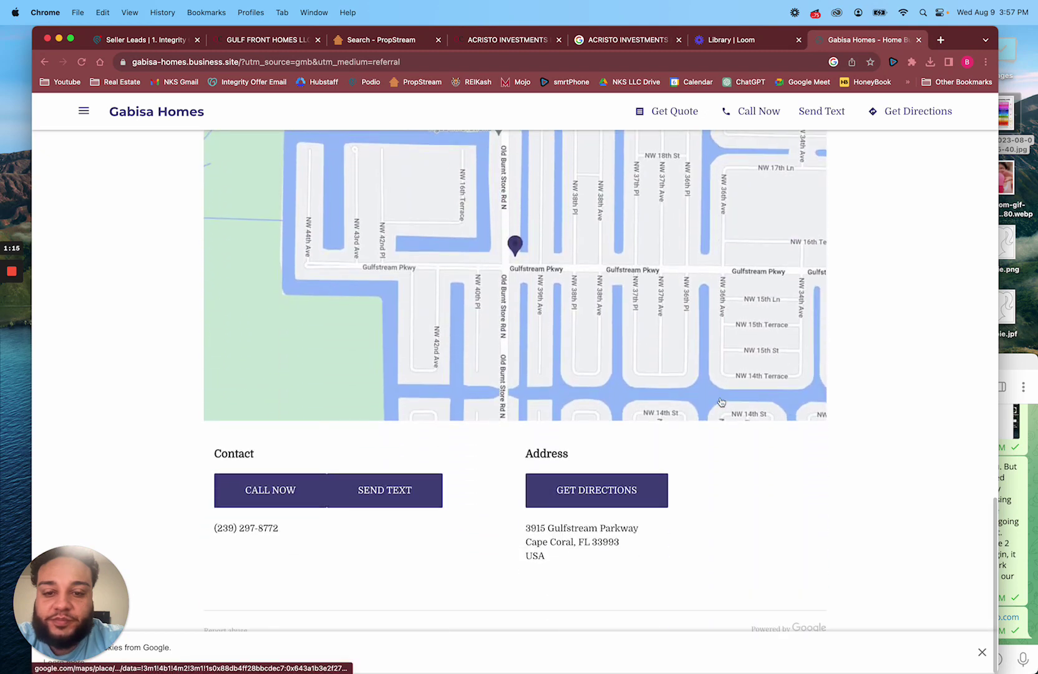
drag(286, 529, 216, 526)
click(274, 525)
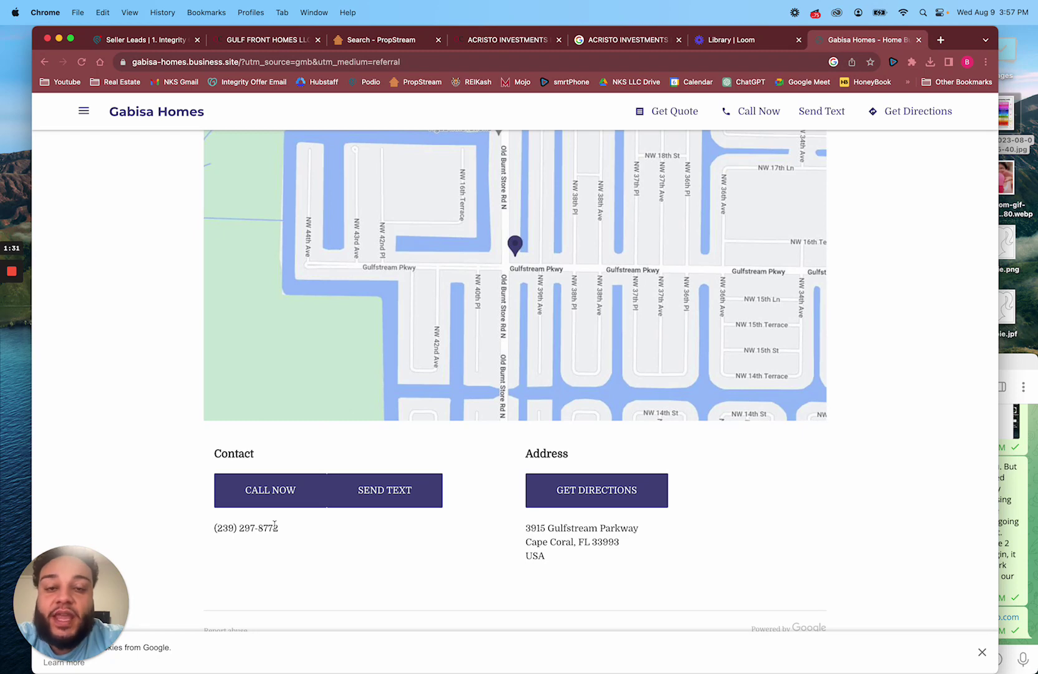
- Jump to the site's Contact section via the navigation menu, then go back
click(83, 113)
click(138, 231)
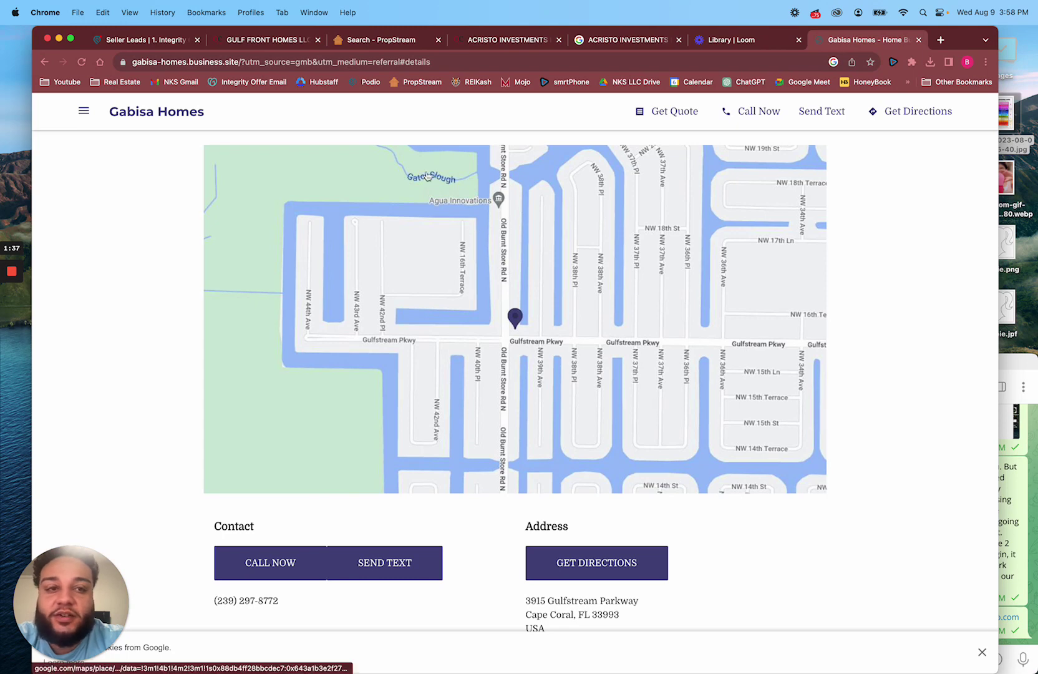
click(45, 61)
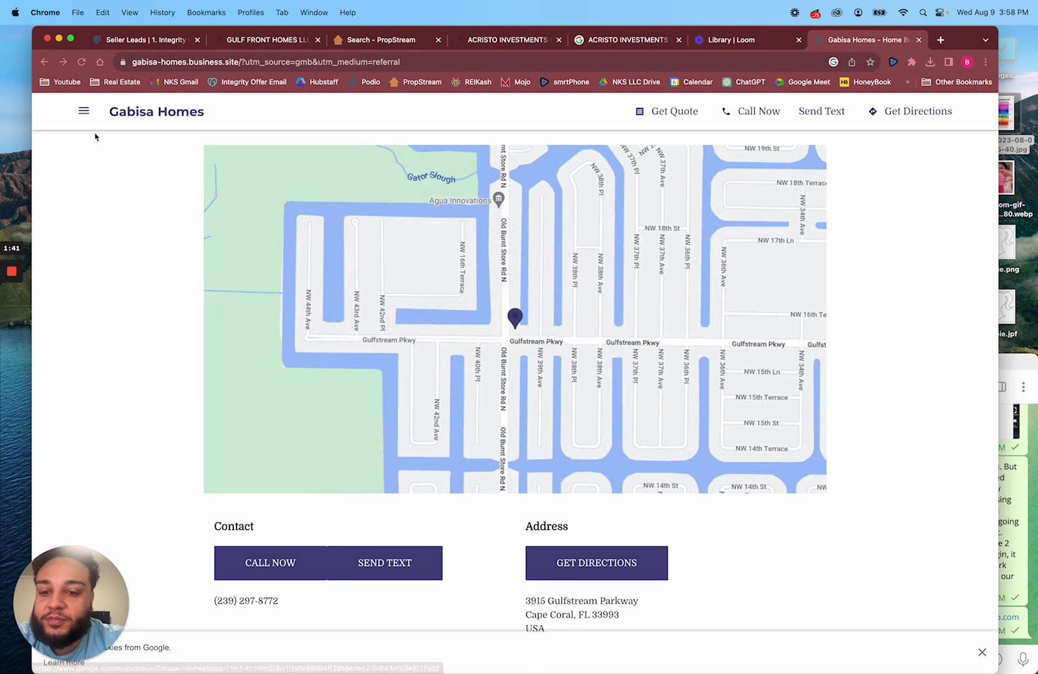
- Return to the builder list, visit Poseidon Homes' website and select its contact email address
click(43, 63)
scroll(235, 390, up, 1)
scroll(235, 390, up, 1)
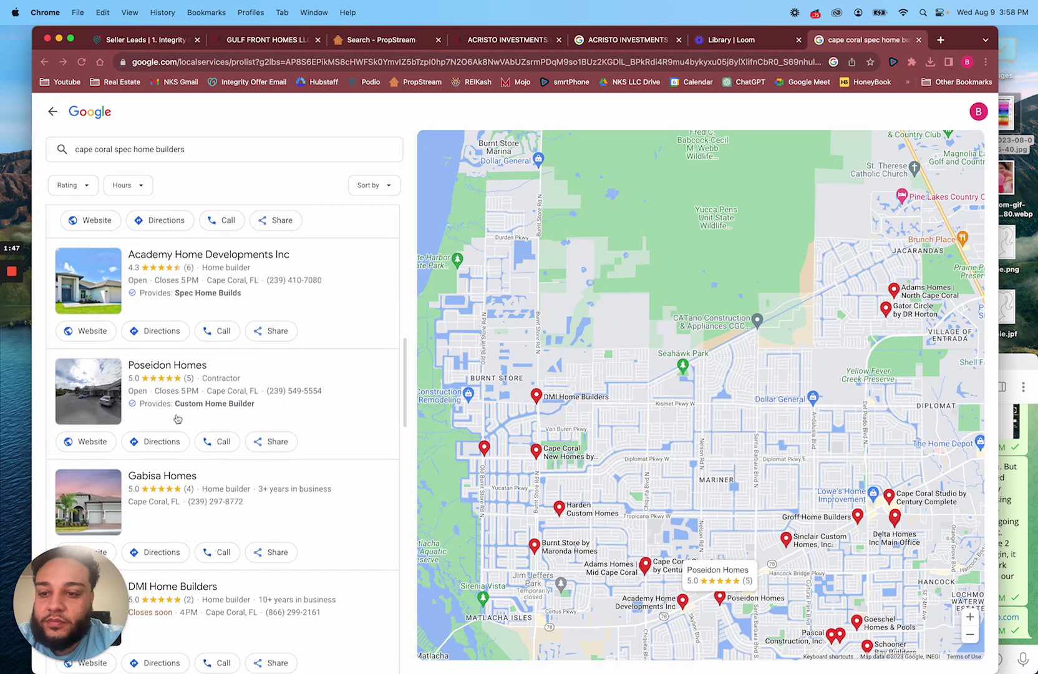
scroll(176, 418, up, 1)
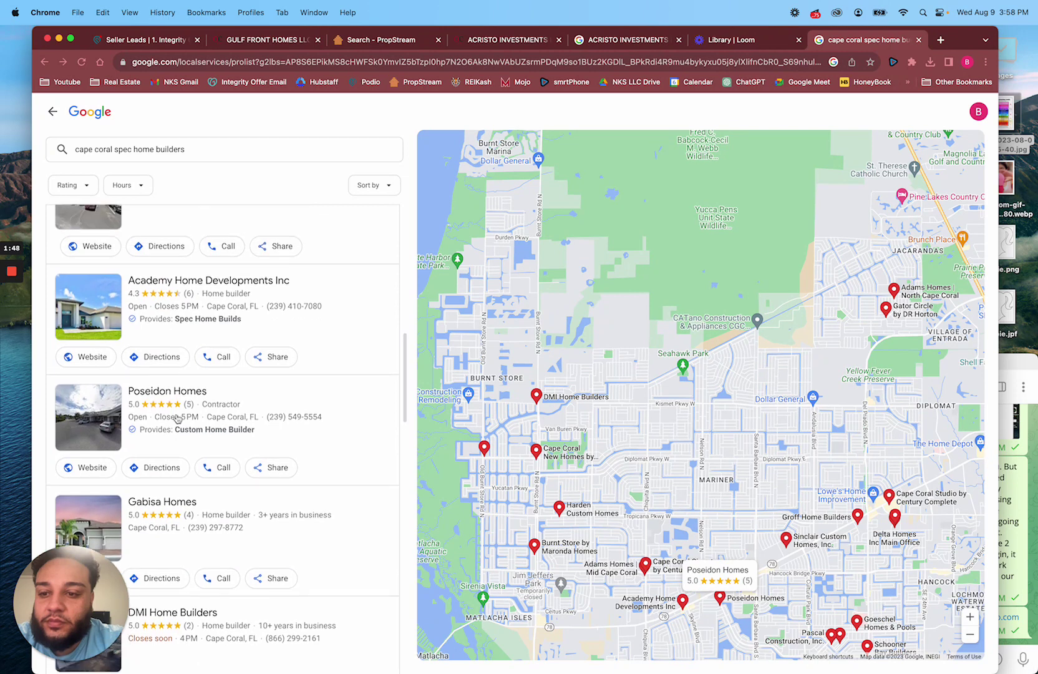
click(95, 475)
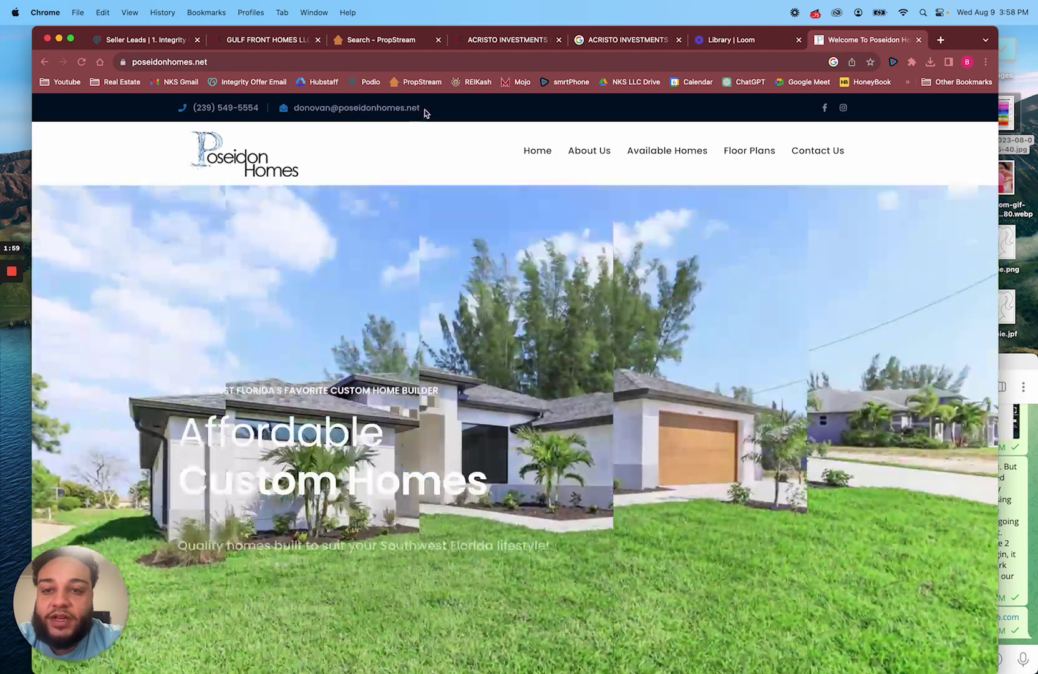
drag(425, 110, 296, 111)
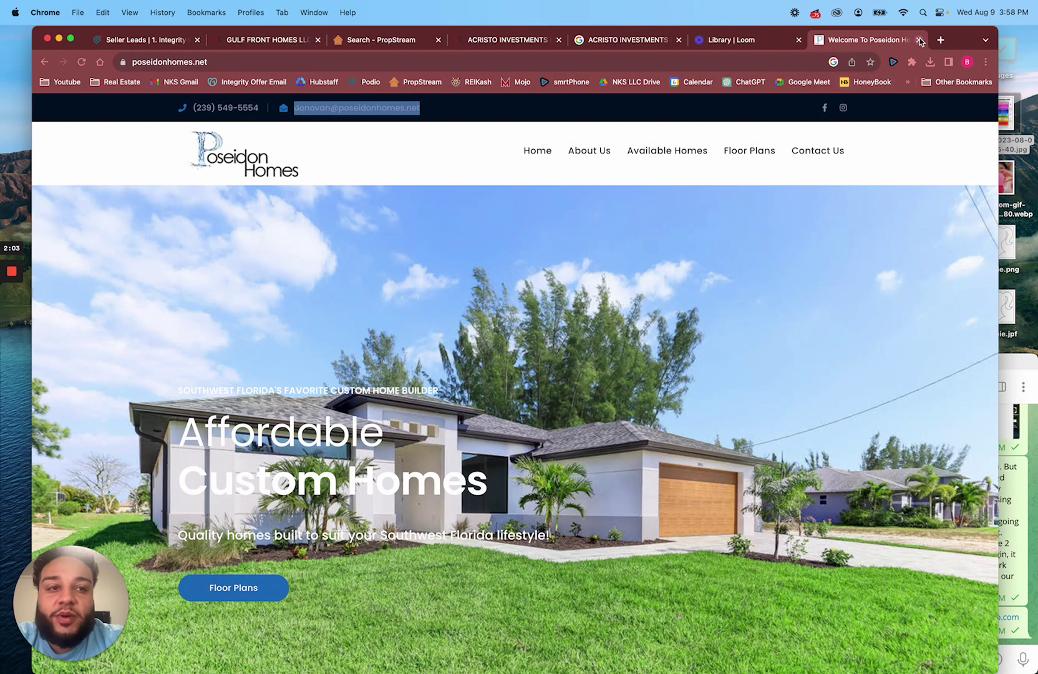
- Start a Gmail draft to the Poseidon Homes address with subject 'Off Market Discounted Lots'
click(938, 40)
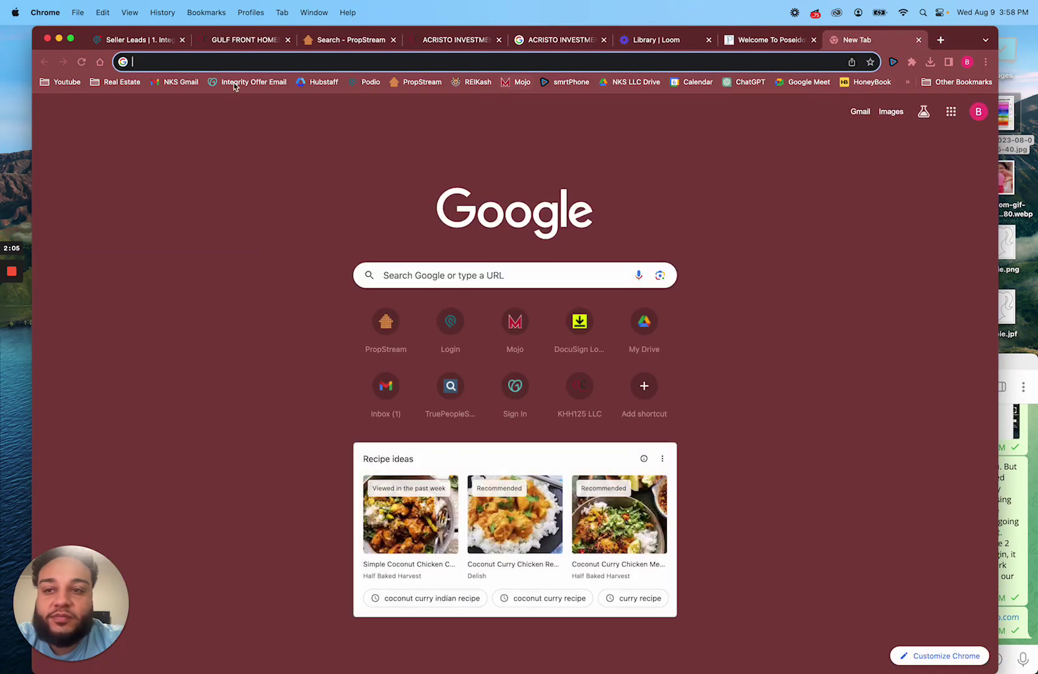
click(172, 82)
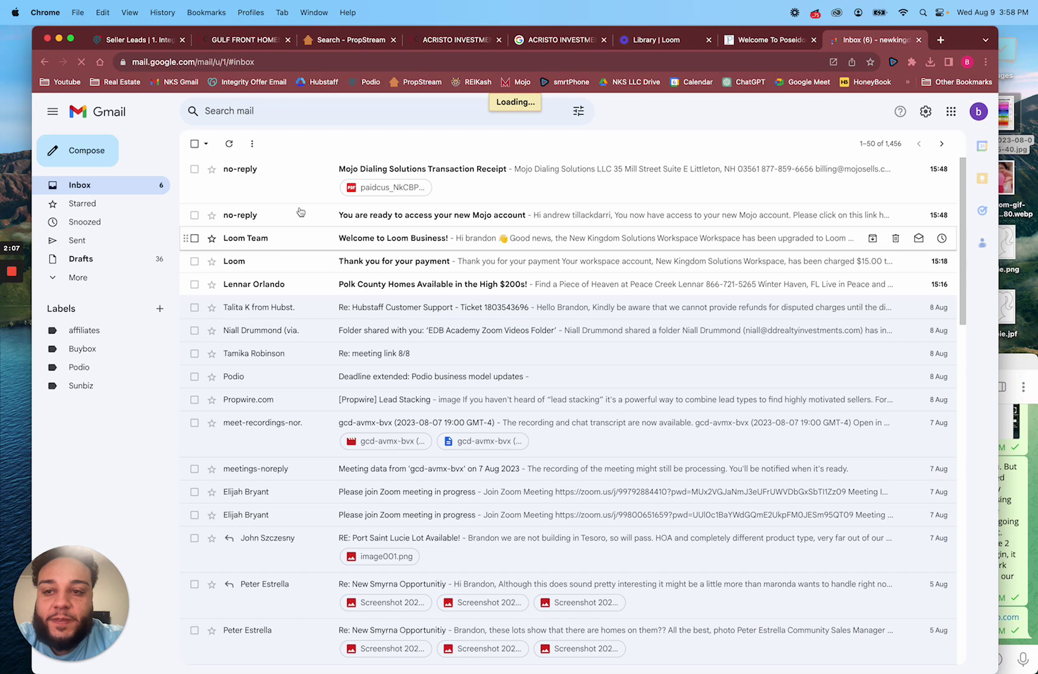
click(87, 152)
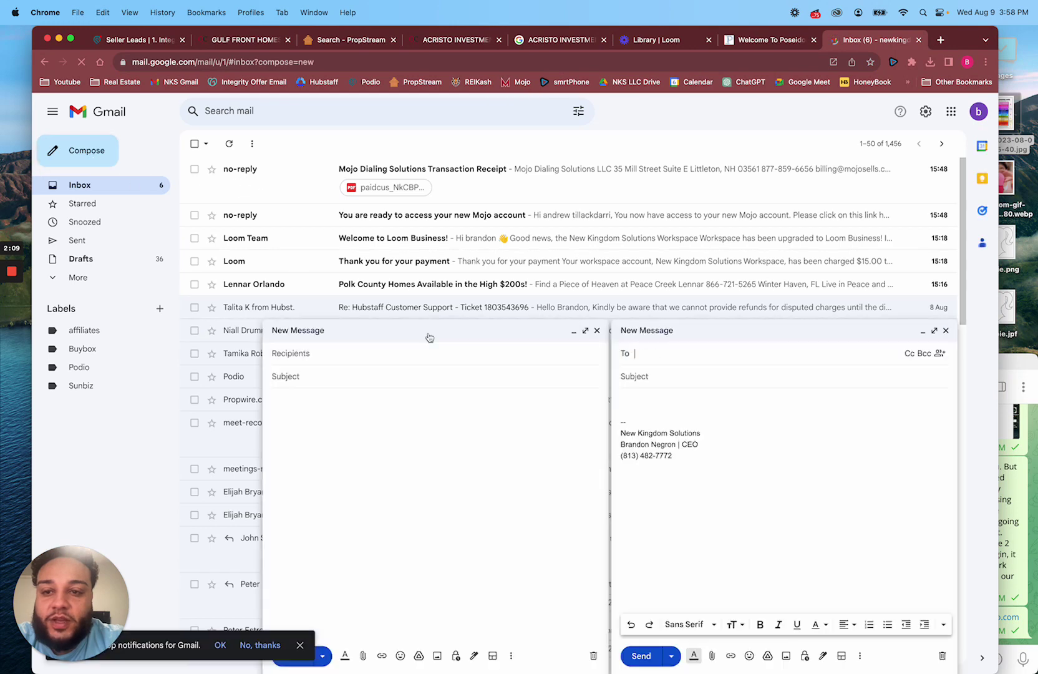
key(super+v)
click(664, 380)
text(Off Market Di)
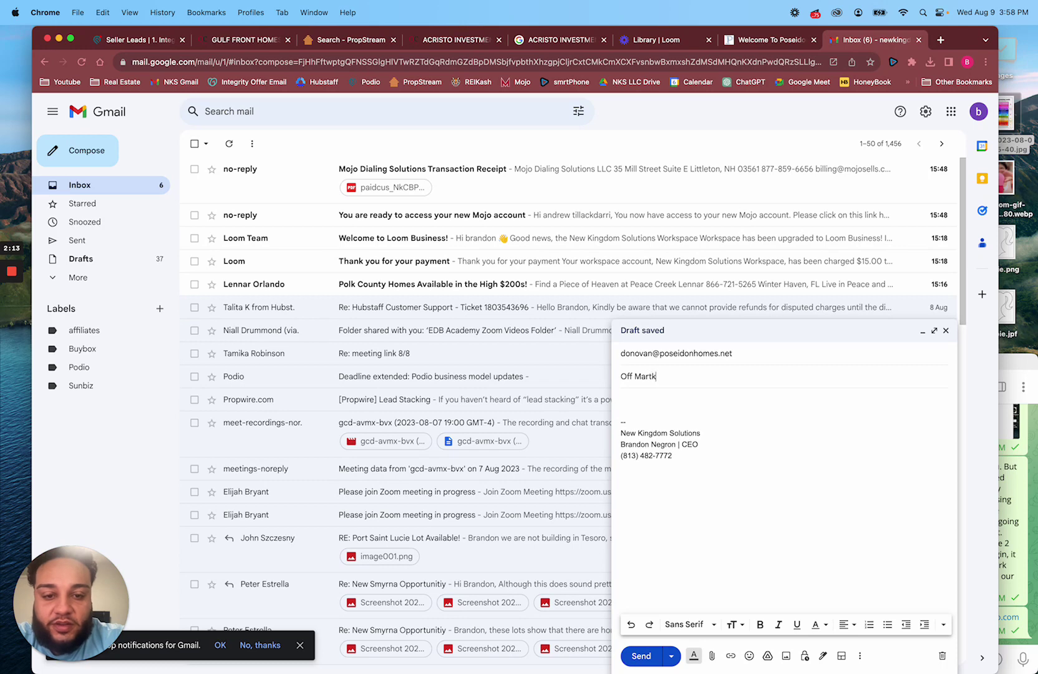
text(scounted Lots)
click(639, 396)
text(Hey,)
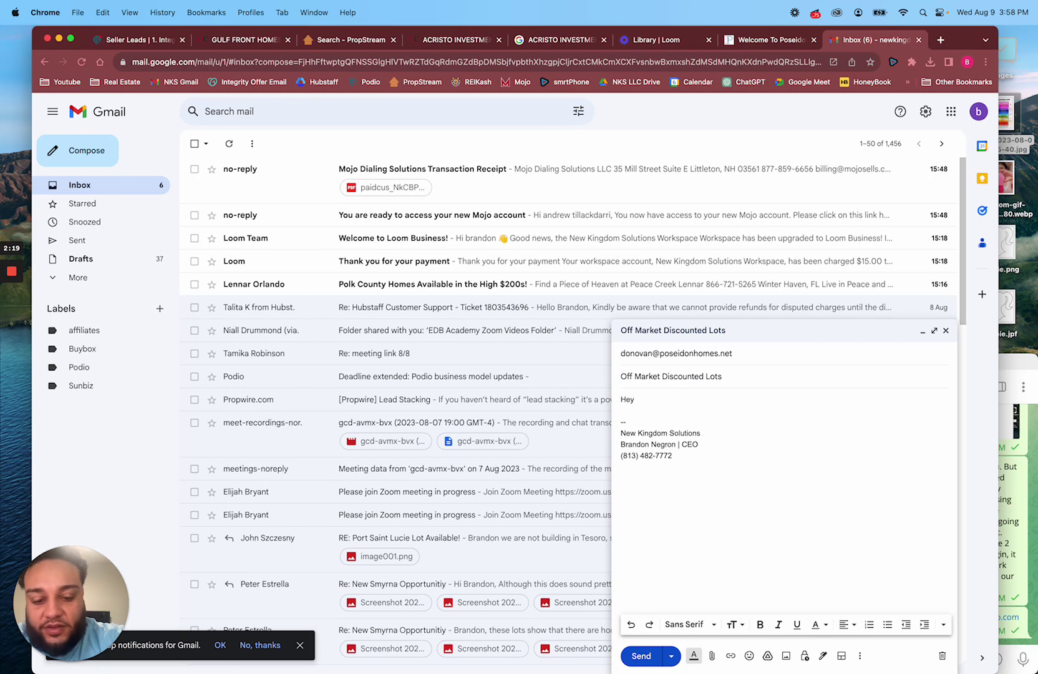
text( My name is Brandon.)
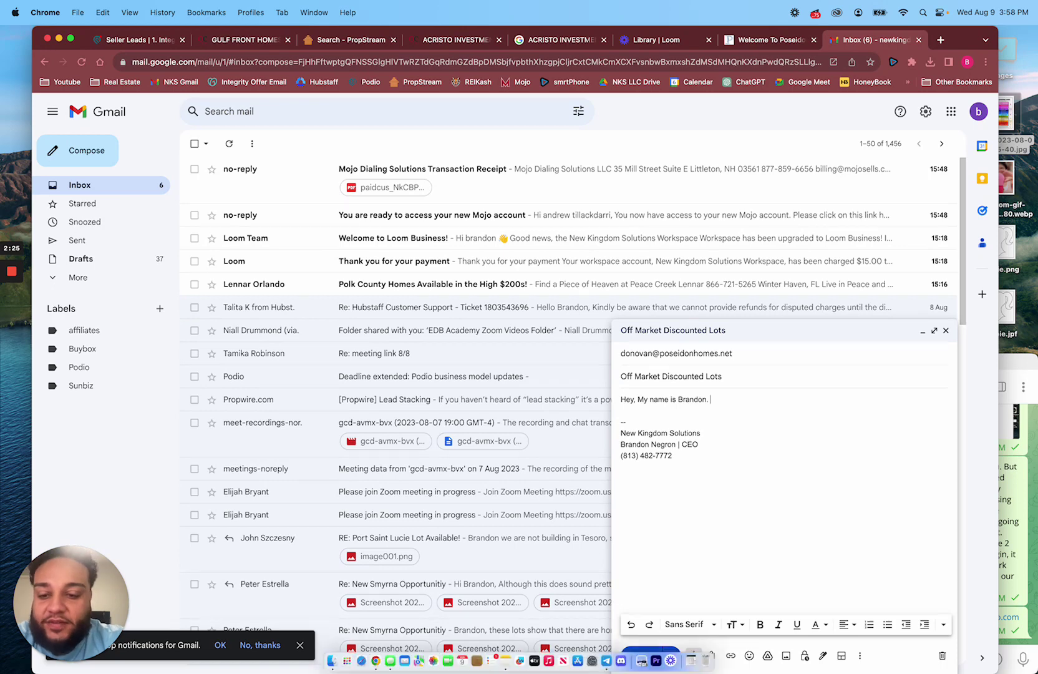
- Locate Land - Buyer Email Template.docx under Desktop > RE > Scripts in Finder
click(332, 661)
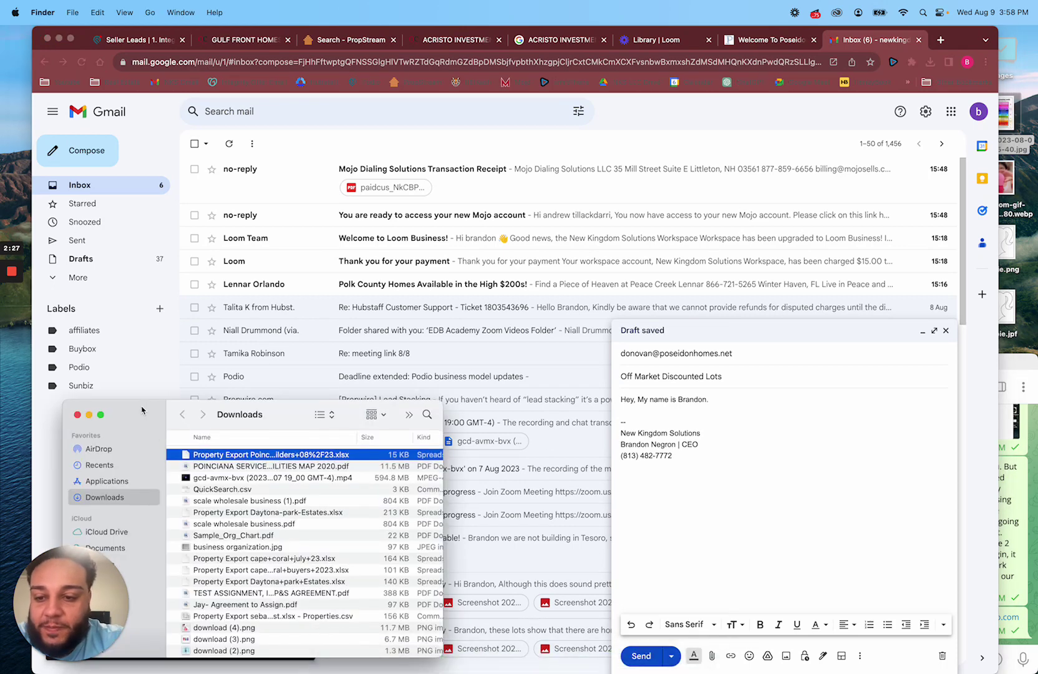
drag(142, 410, 102, 238)
click(68, 394)
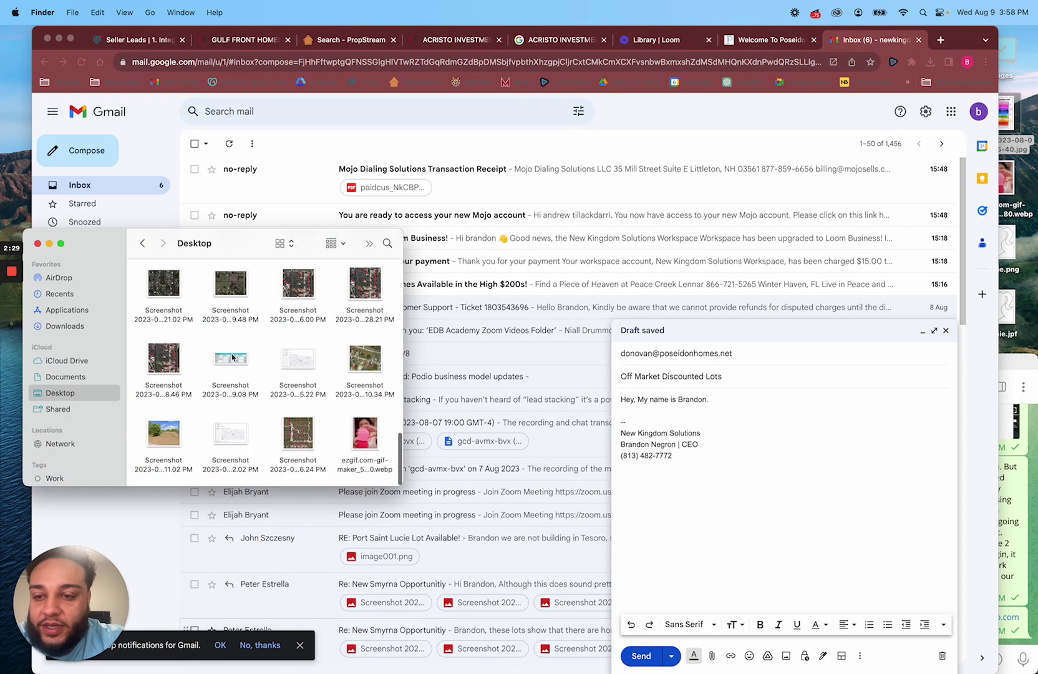
scroll(246, 360, up, 5)
scroll(239, 363, up, 5)
scroll(235, 366, up, 5)
scroll(231, 369, up, 3)
double_click(163, 367)
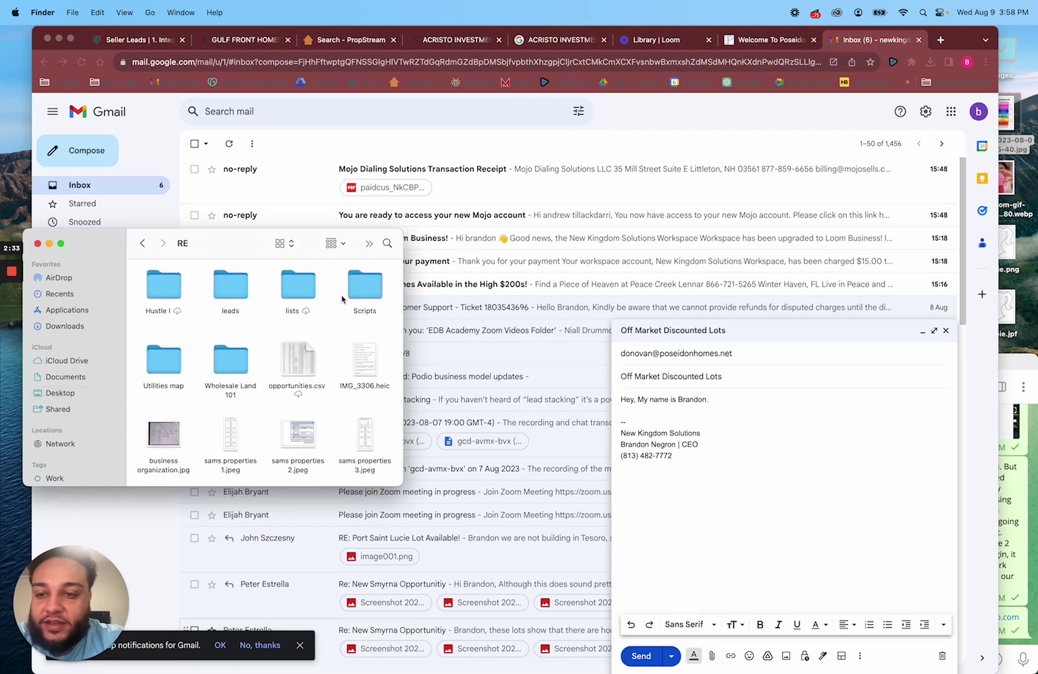
double_click(363, 290)
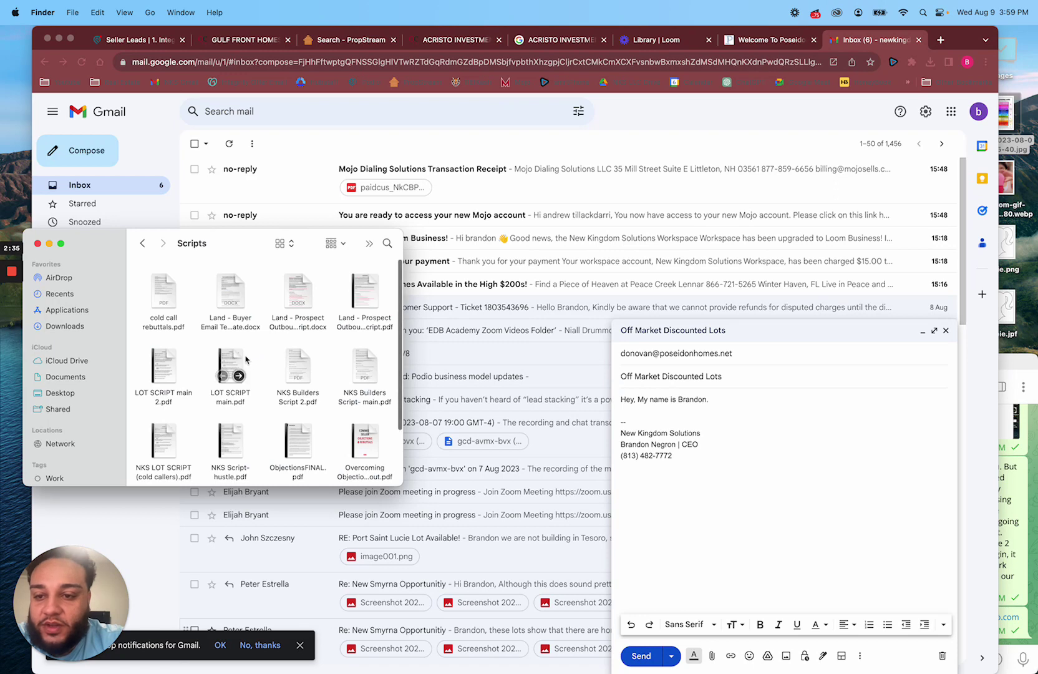
double_click(225, 292)
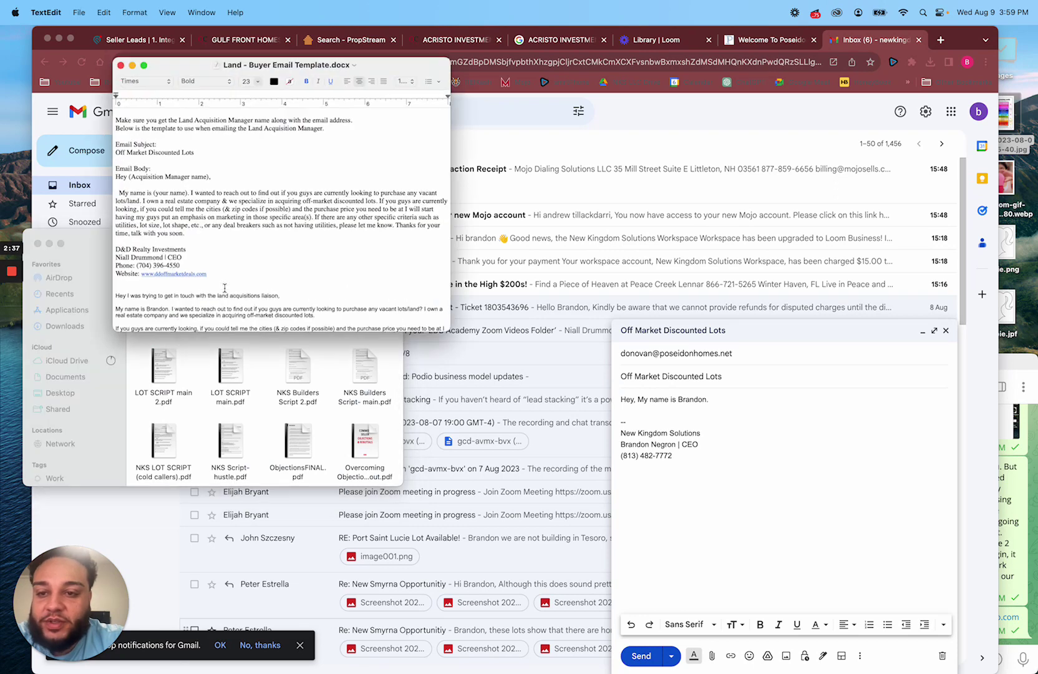
- Copy the template's body paragraph and paste it over the draft's opening line
drag(118, 192, 185, 234)
key(super+c)
click(711, 401)
drag(714, 399, 622, 399)
key(super+v)
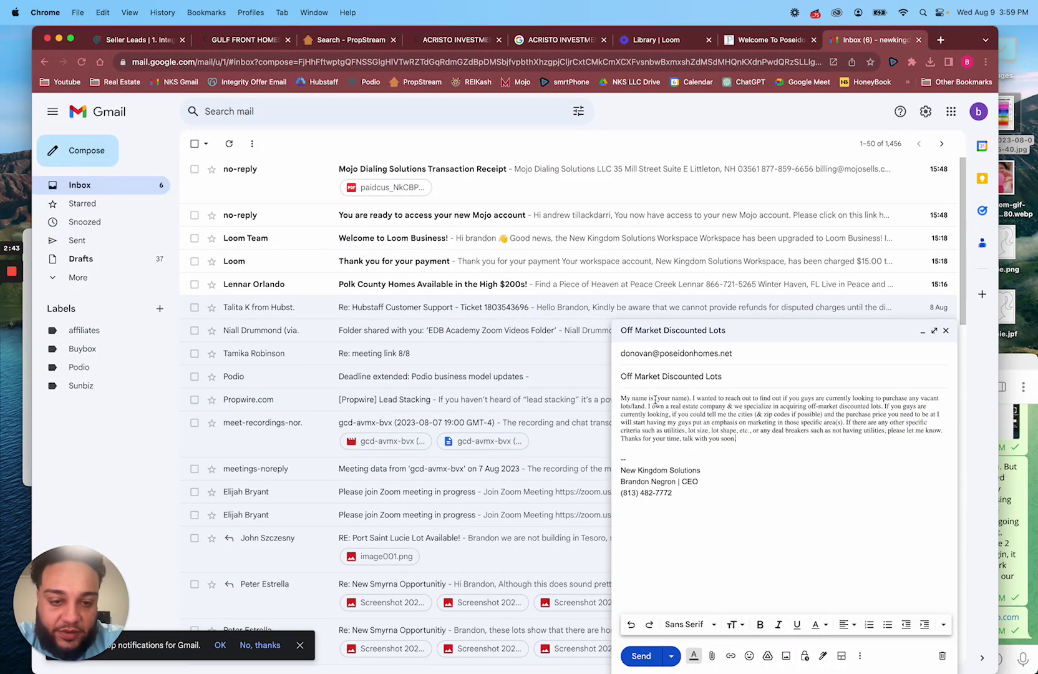
text(Hey,)
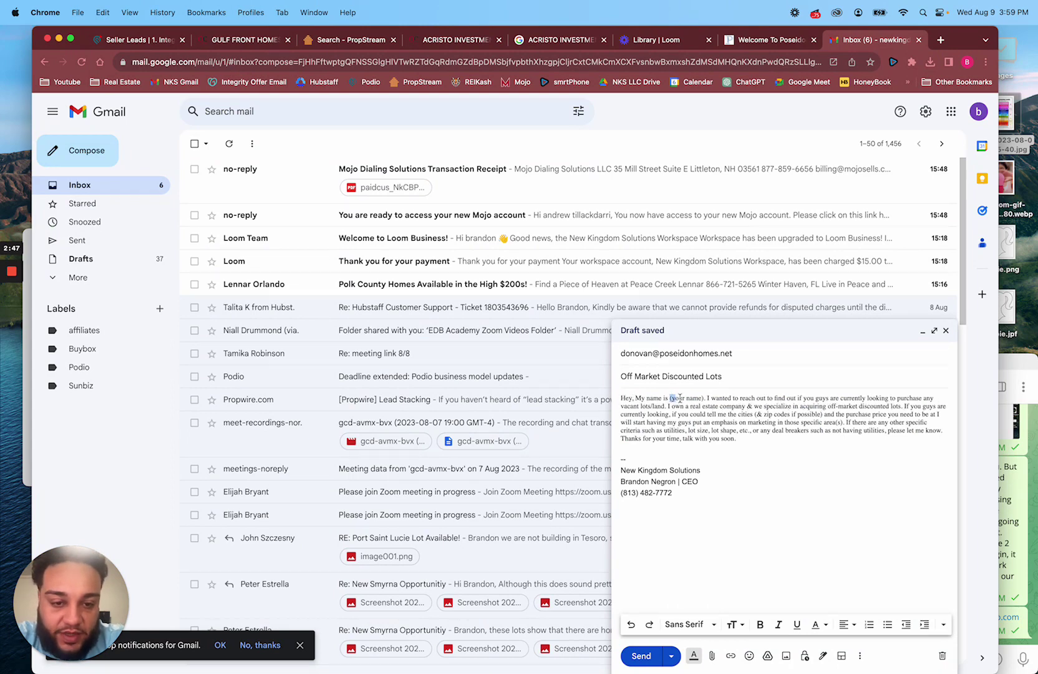
- Fill in the sender's name, break the body into separate paragraphs, and send the email
drag(679, 398, 700, 399)
text(Brandon)
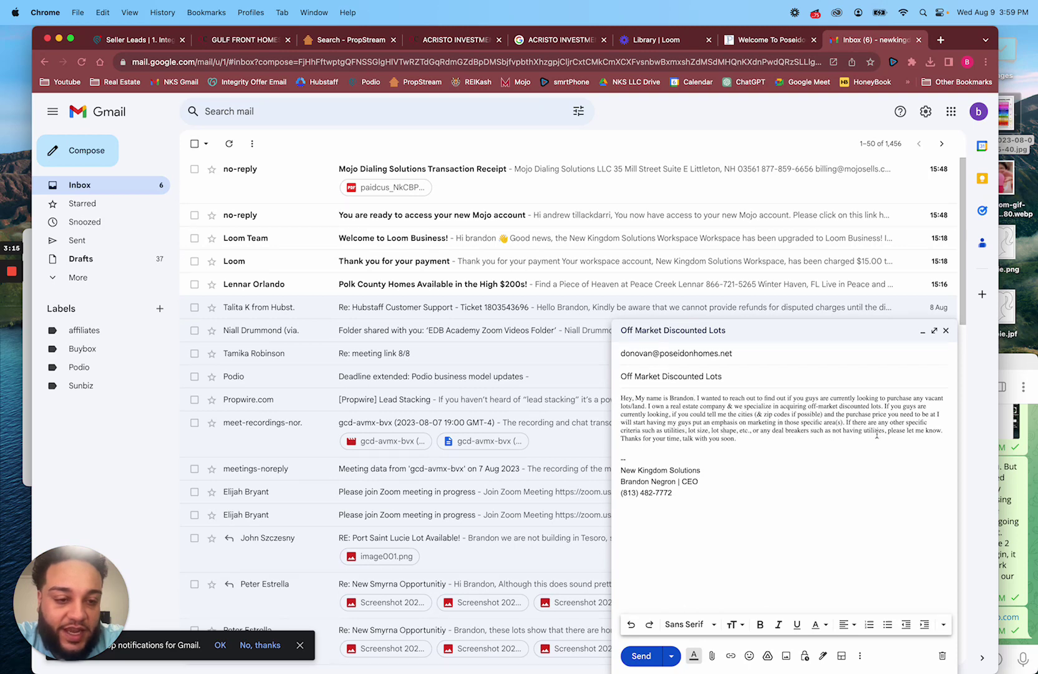
click(622, 438)
key(Return)
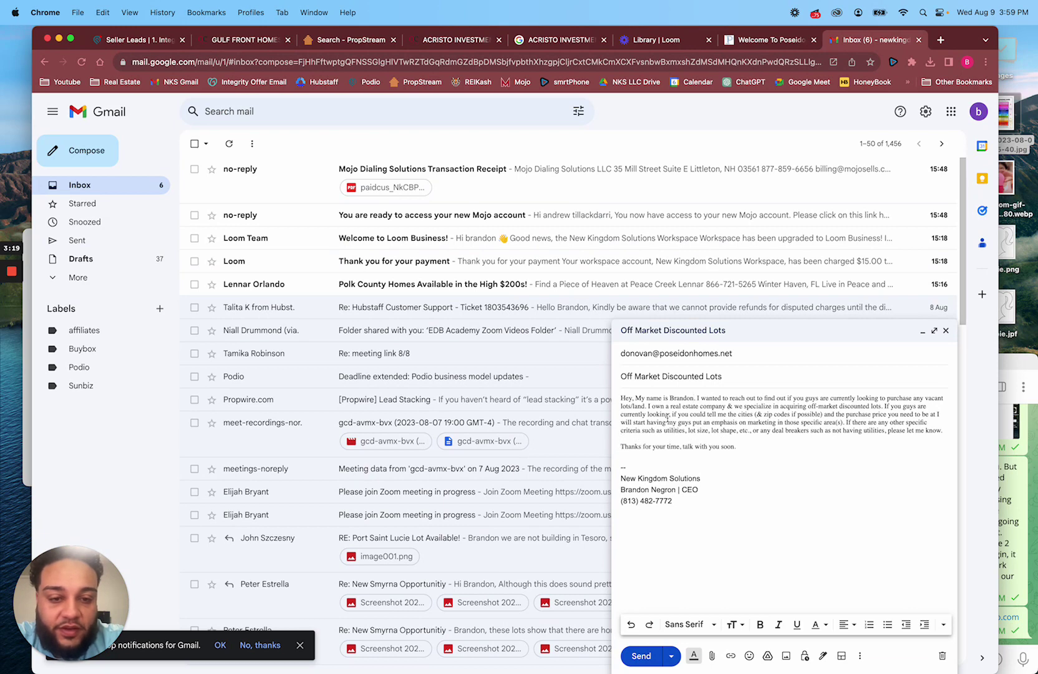
click(695, 399)
key(Return)
key(Return)
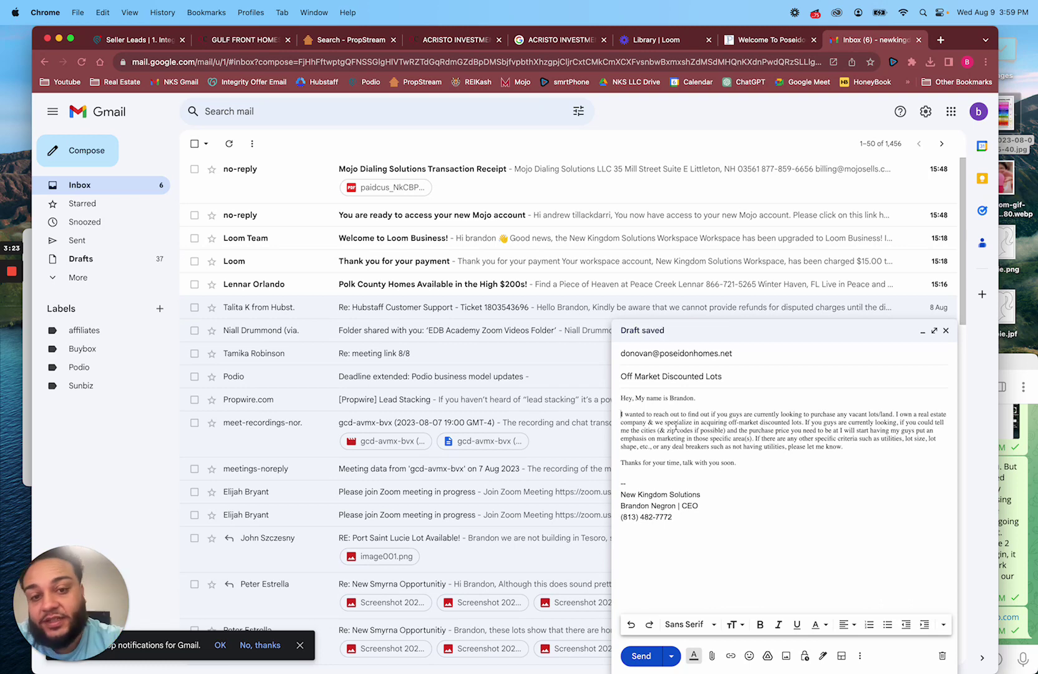
click(642, 655)
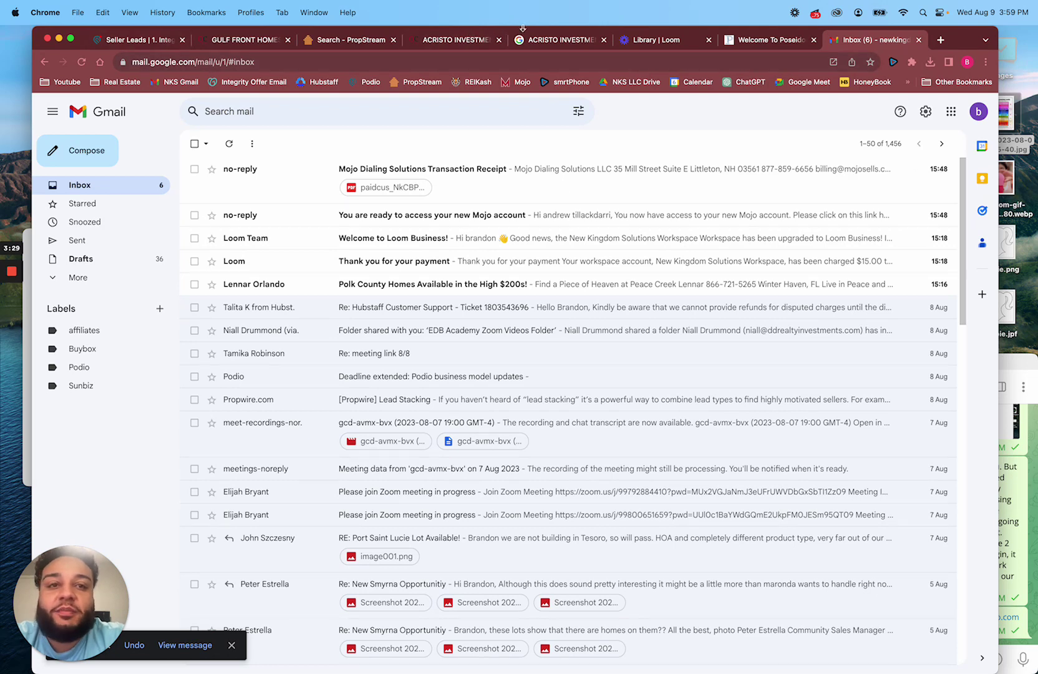
- Check Poseidon Homes' Contact Us page, then return to the Google builder search results
click(747, 41)
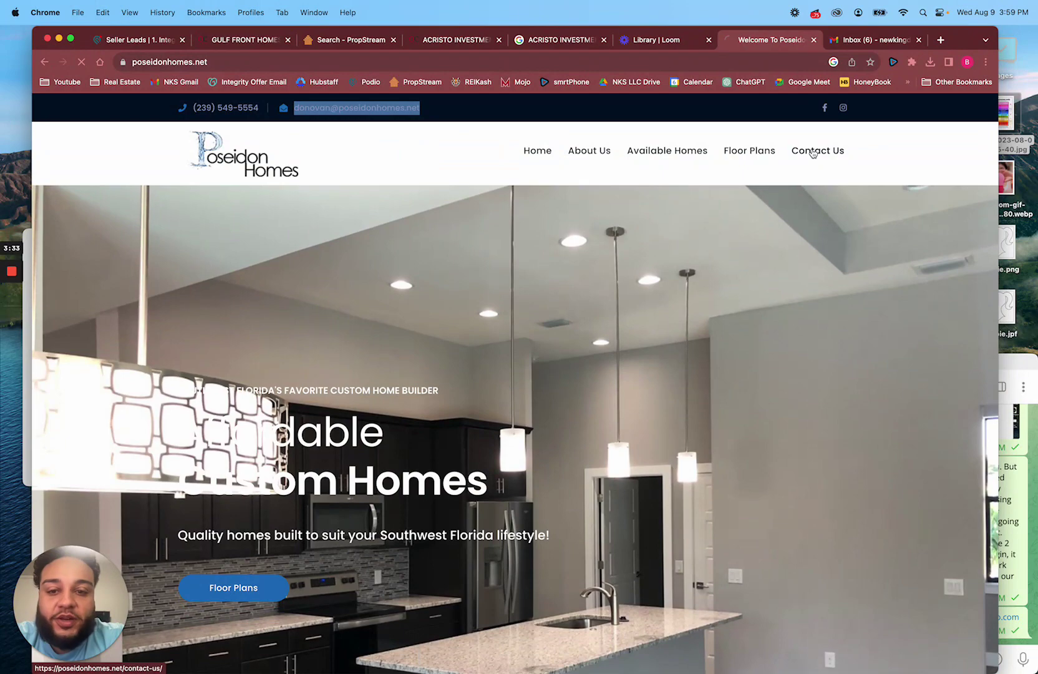
click(811, 152)
scroll(707, 460, down, 5)
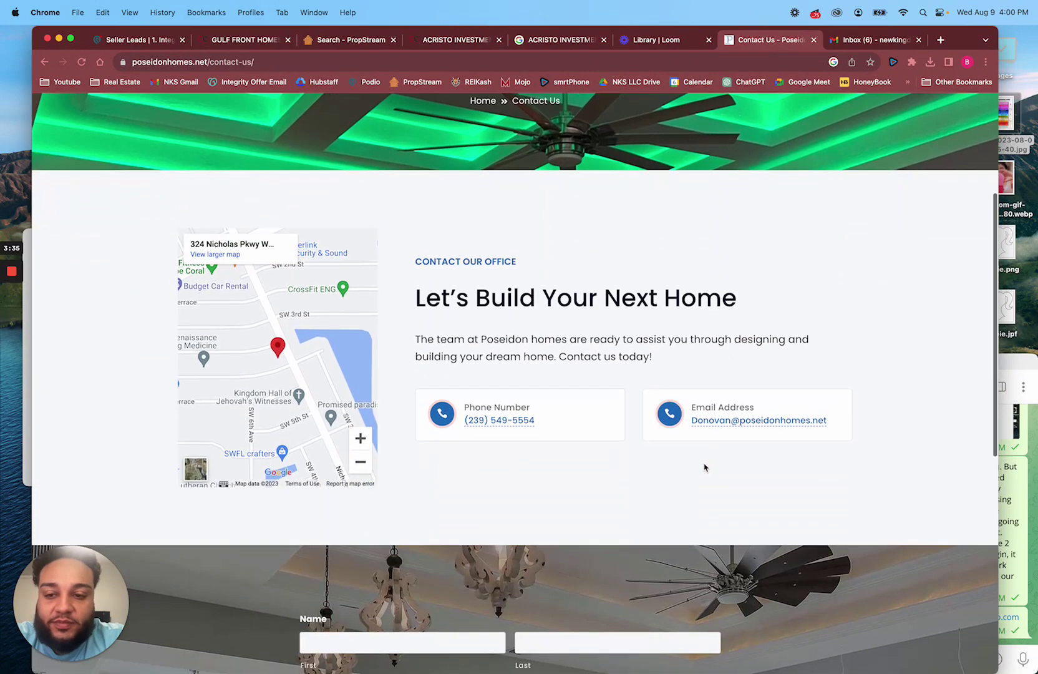
scroll(684, 483, down, 10)
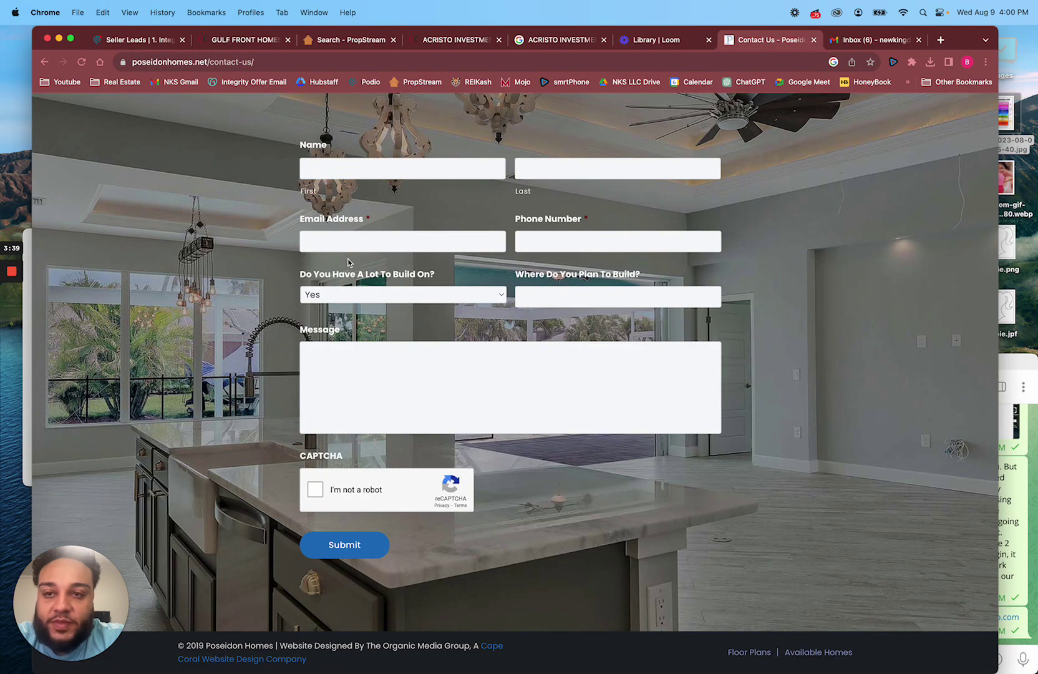
click(44, 62)
scroll(194, 401, down, 2)
scroll(194, 402, down, 2)
scroll(195, 399, up, 10)
scroll(163, 325, up, 5)
click(52, 112)
scroll(92, 195, up, 4)
scroll(113, 364, down, 5)
scroll(113, 366, down, 3)
scroll(114, 366, down, 3)
scroll(114, 367, down, 3)
scroll(114, 367, down, 1)
scroll(114, 367, down, 2)
scroll(113, 366, down, 3)
scroll(113, 366, down, 1)
scroll(113, 366, down, 2)
scroll(113, 367, down, 2)
scroll(113, 367, down, 1)
scroll(113, 367, down, 1)
scroll(114, 367, down, 2)
scroll(114, 367, down, 2)
scroll(114, 367, down, 3)
scroll(114, 367, down, 1)
scroll(113, 367, down, 1)
scroll(113, 367, down, 1)
scroll(114, 367, down, 2)
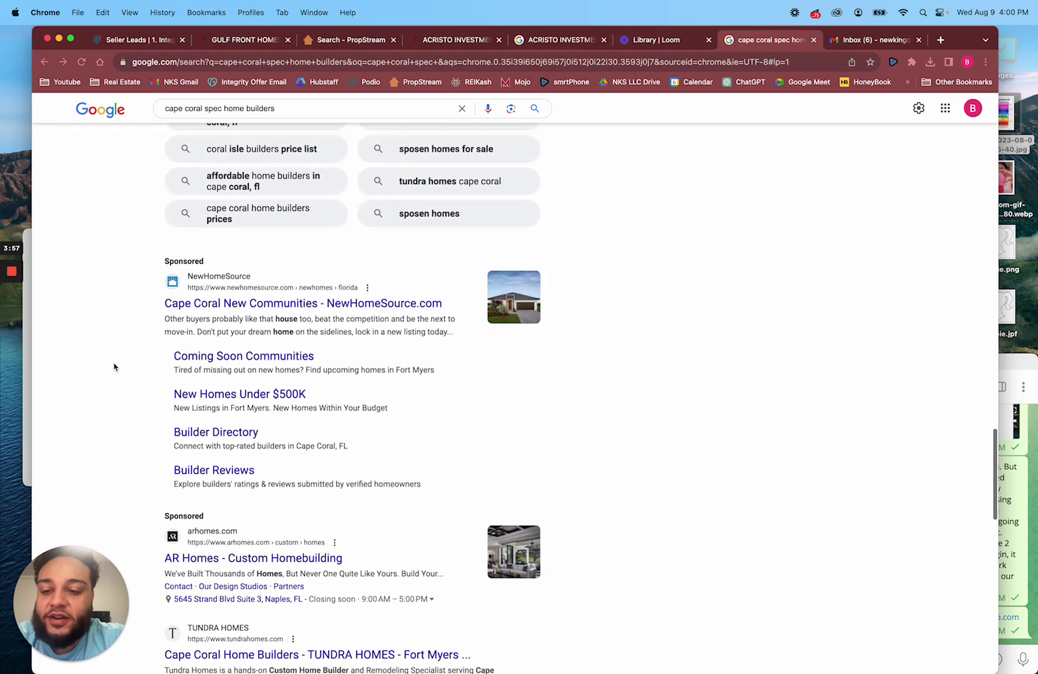
scroll(114, 367, down, 1)
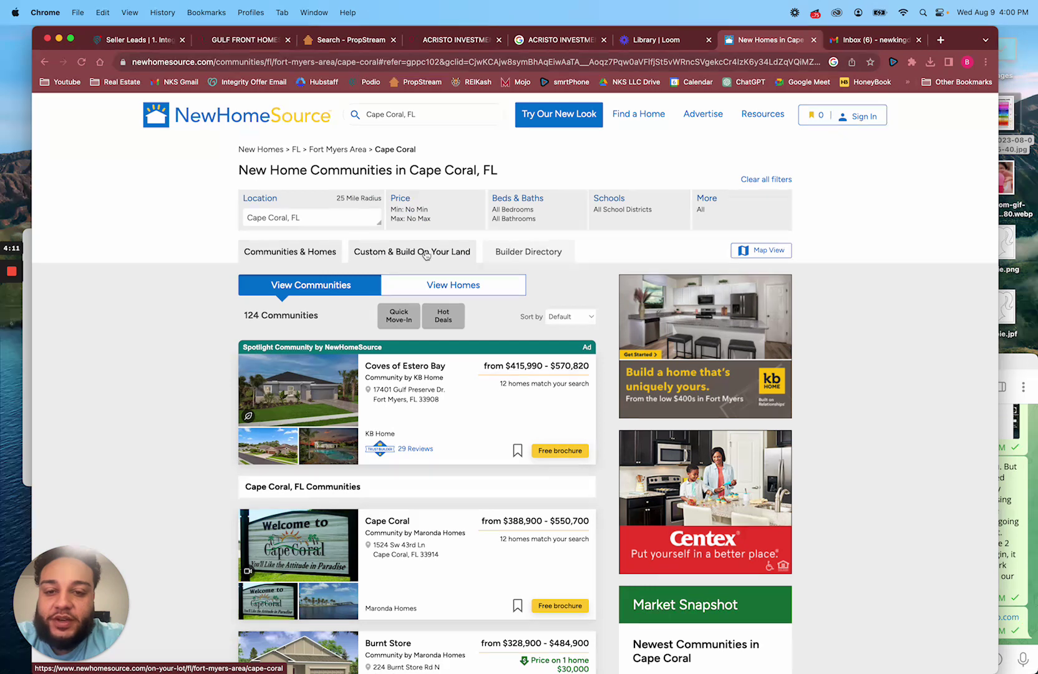
- Show Cape Coral Custom & Build On Your Land builders and view the Hansen Homes listing
click(425, 253)
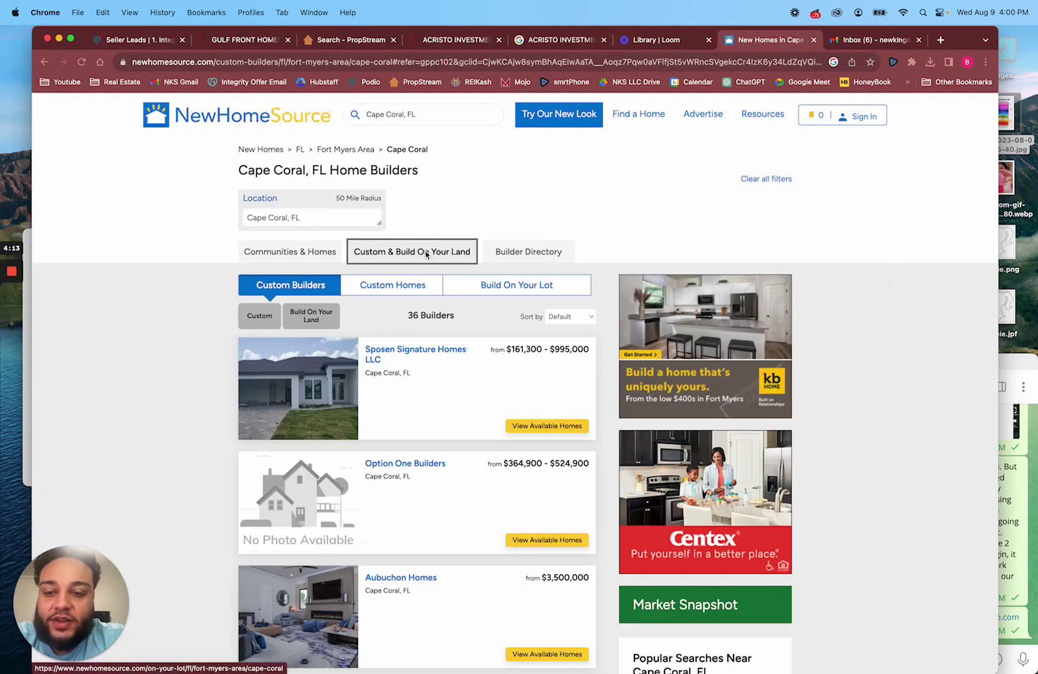
scroll(427, 415, down, 2)
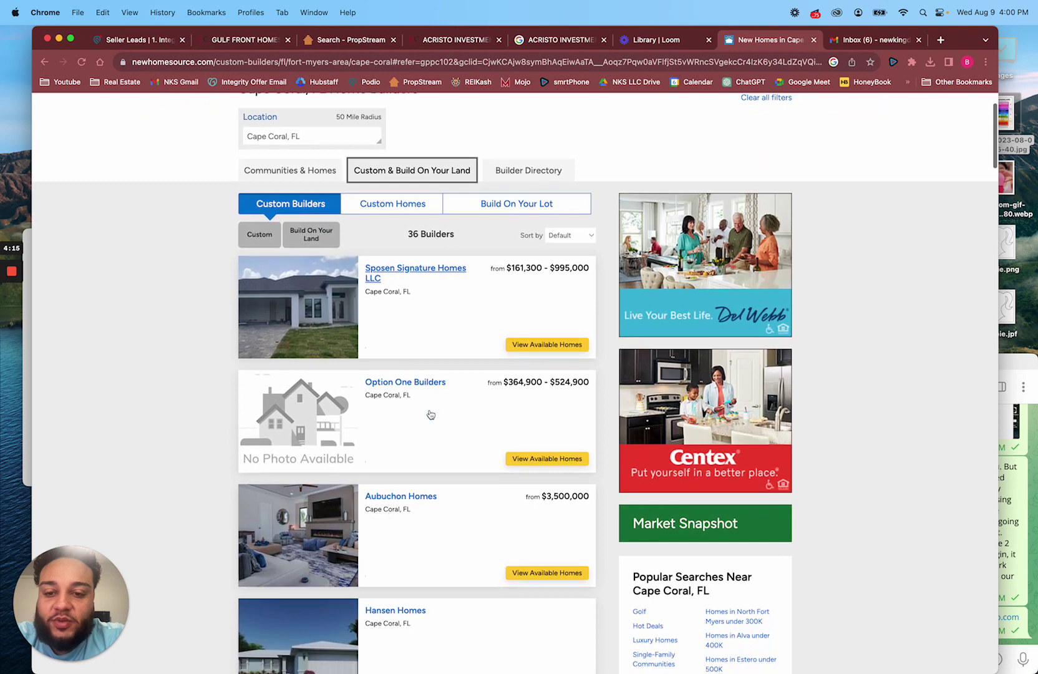
scroll(430, 415, down, 2)
scroll(430, 415, down, 1)
scroll(430, 414, down, 1)
scroll(431, 415, down, 2)
click(401, 369)
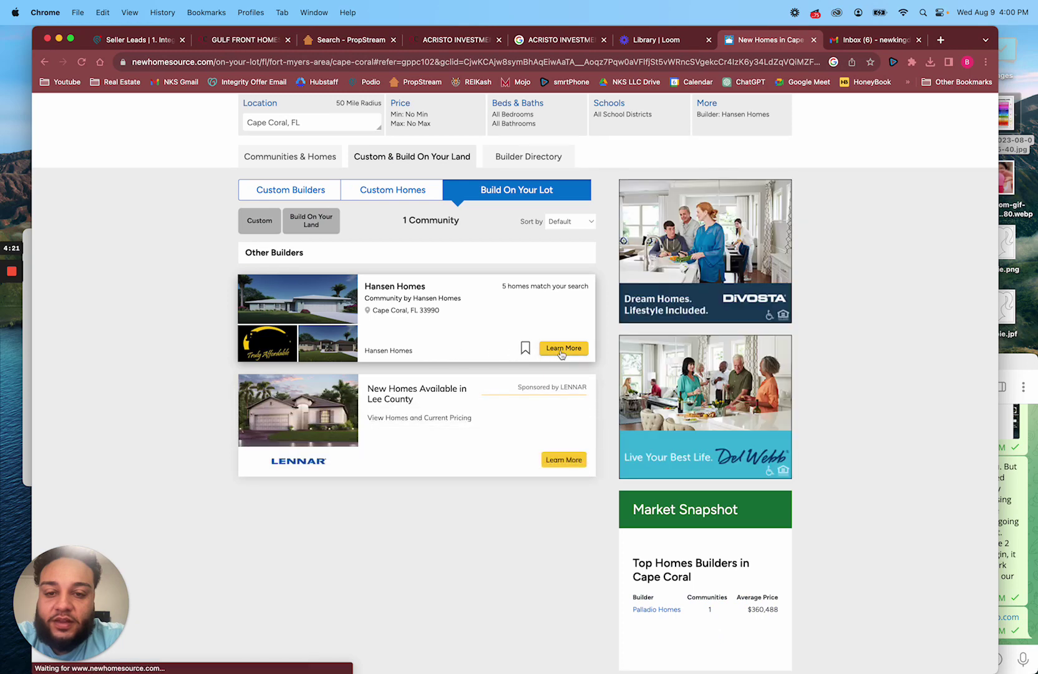
click(561, 350)
click(705, 279)
click(432, 339)
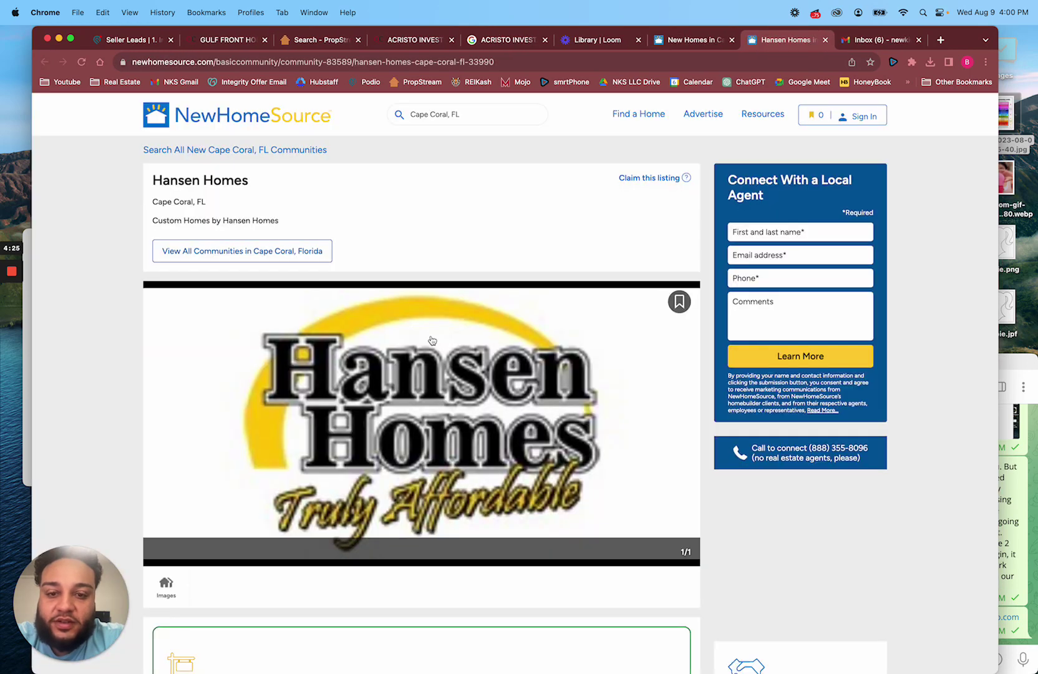
scroll(390, 374, down, 2)
scroll(467, 420, down, 5)
scroll(467, 418, down, 1)
scroll(467, 419, down, 4)
scroll(467, 418, down, 1)
scroll(467, 418, down, 1)
scroll(467, 418, down, 2)
scroll(467, 418, up, 2)
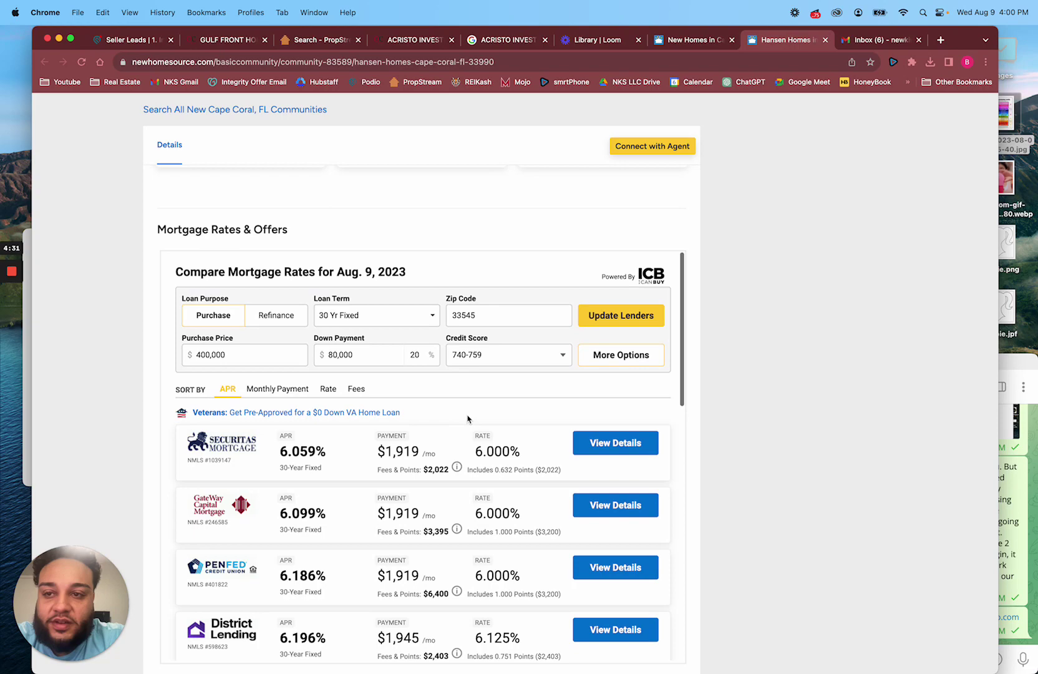
scroll(468, 419, up, 15)
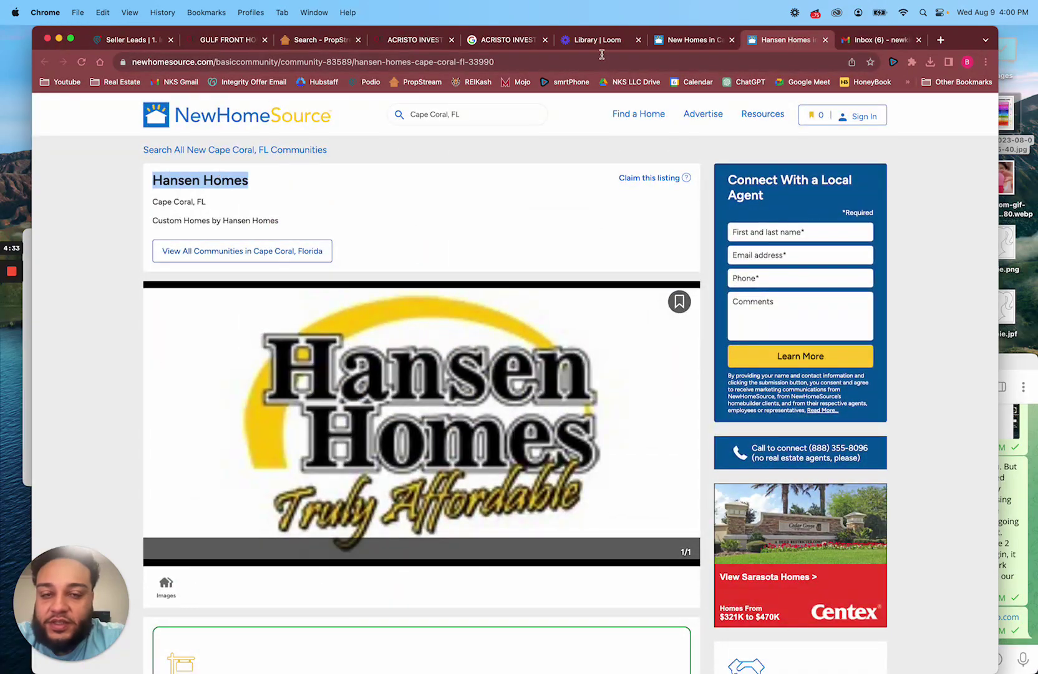
- Run a Google search for Hansen Homes from the address bar
click(601, 55)
text(Hansen Homes)
key(Return)
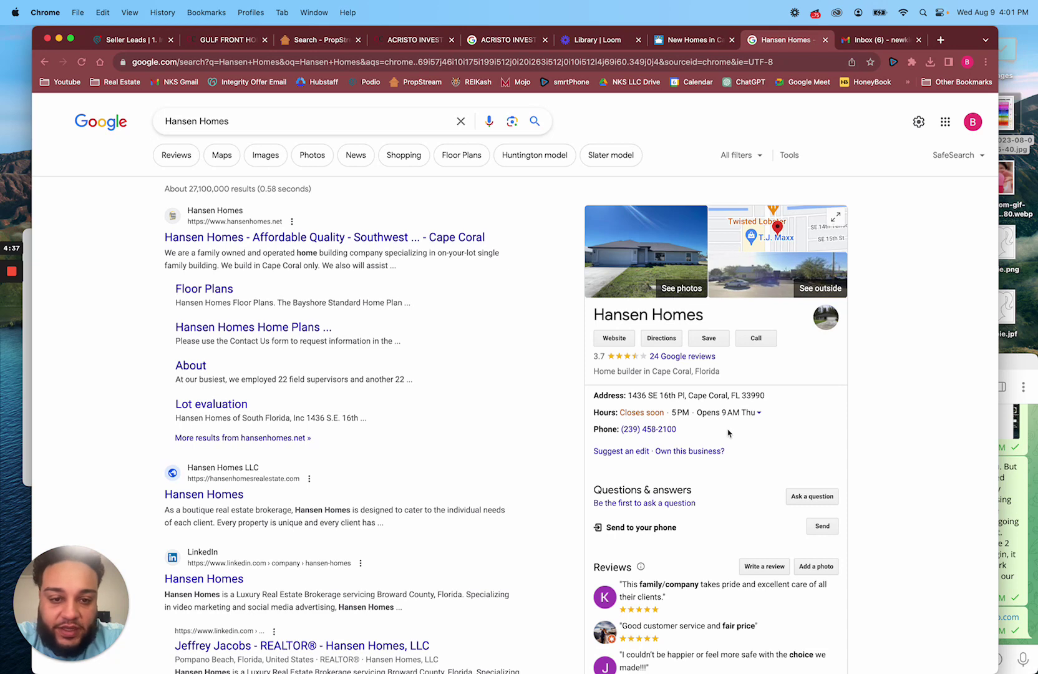
scroll(727, 432, down, 2)
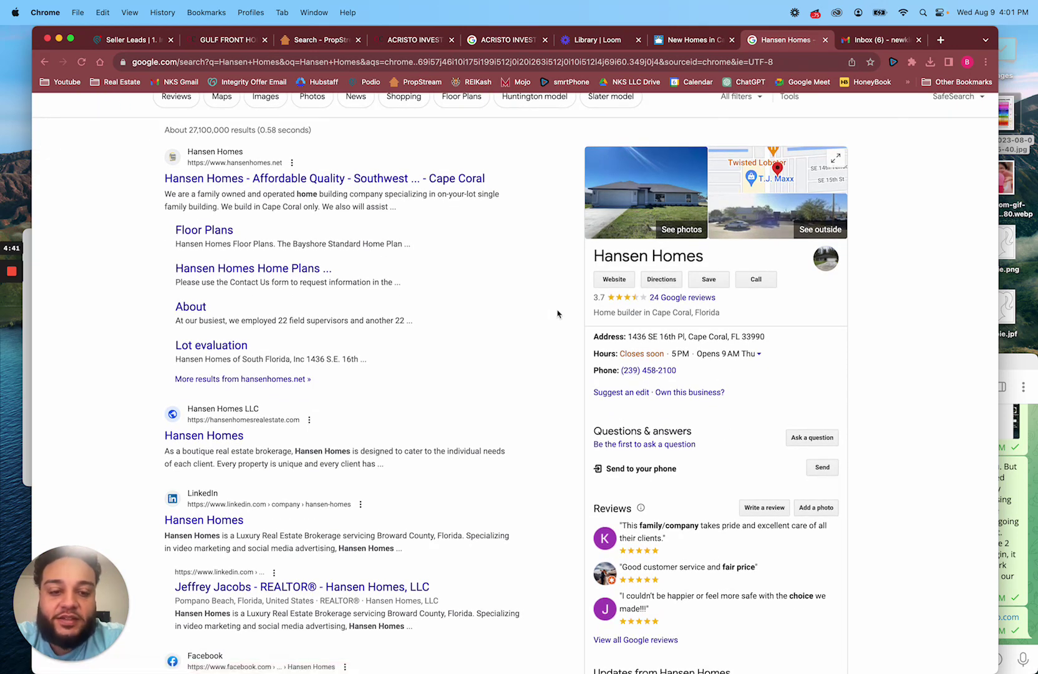
scroll(557, 314, up, 2)
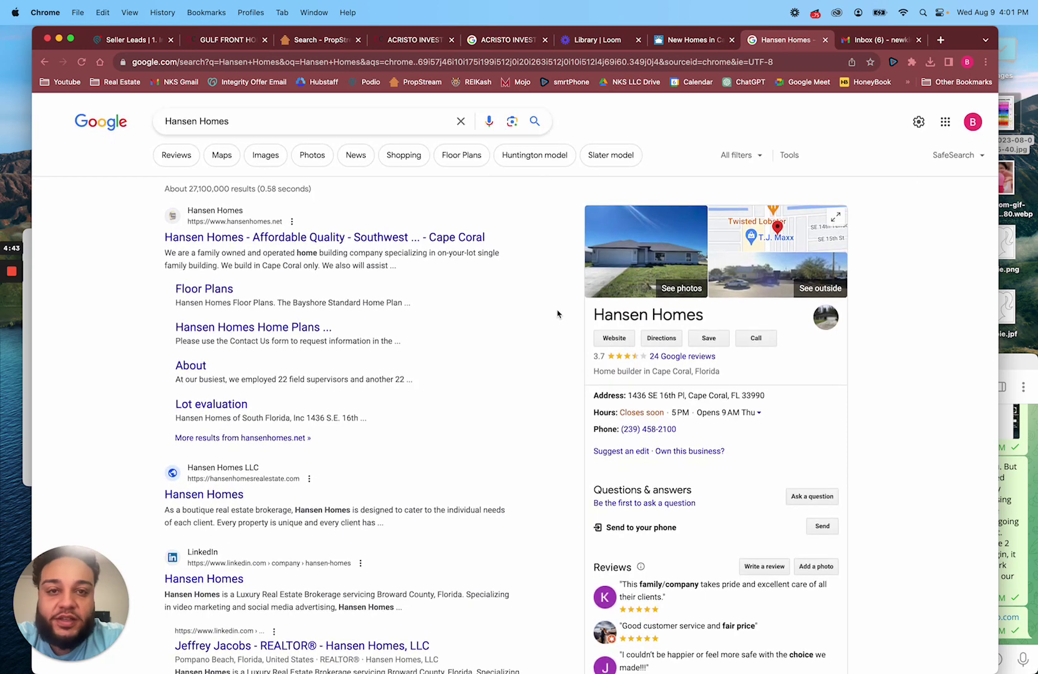